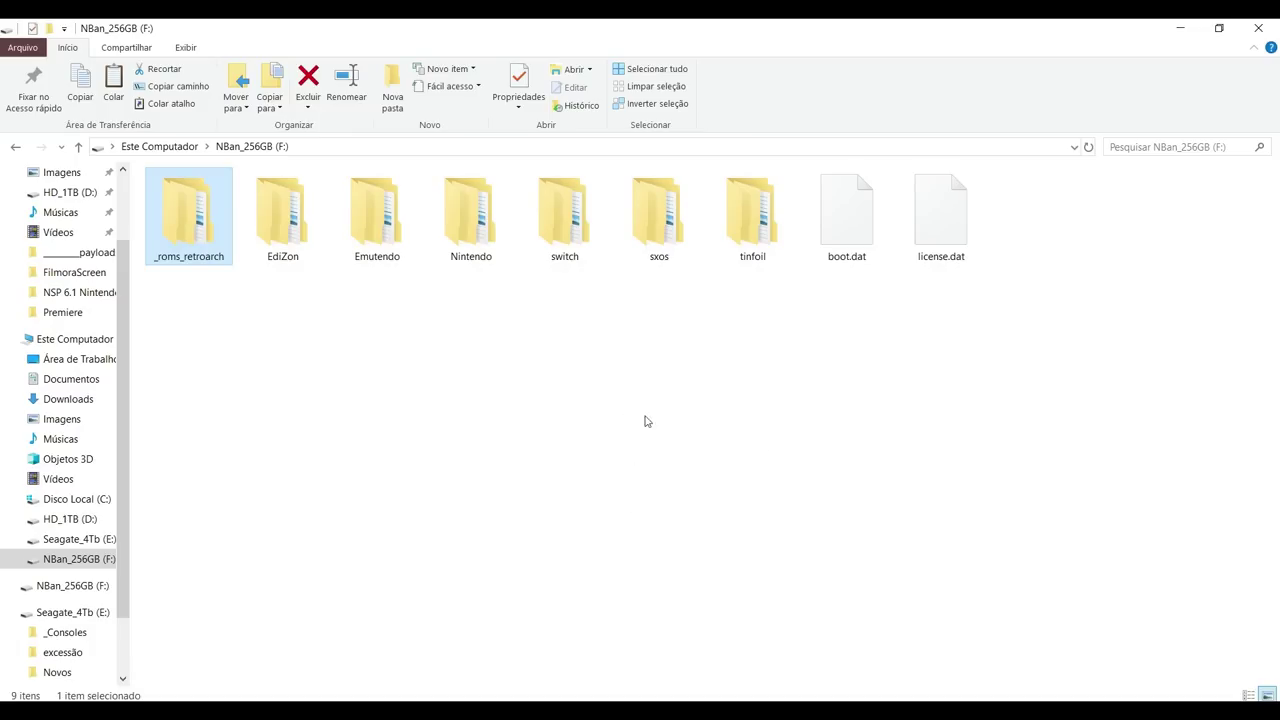
- Open the sxos folder on the NBan_256GB (F:) drive and show its contents as large icons
click(717, 376)
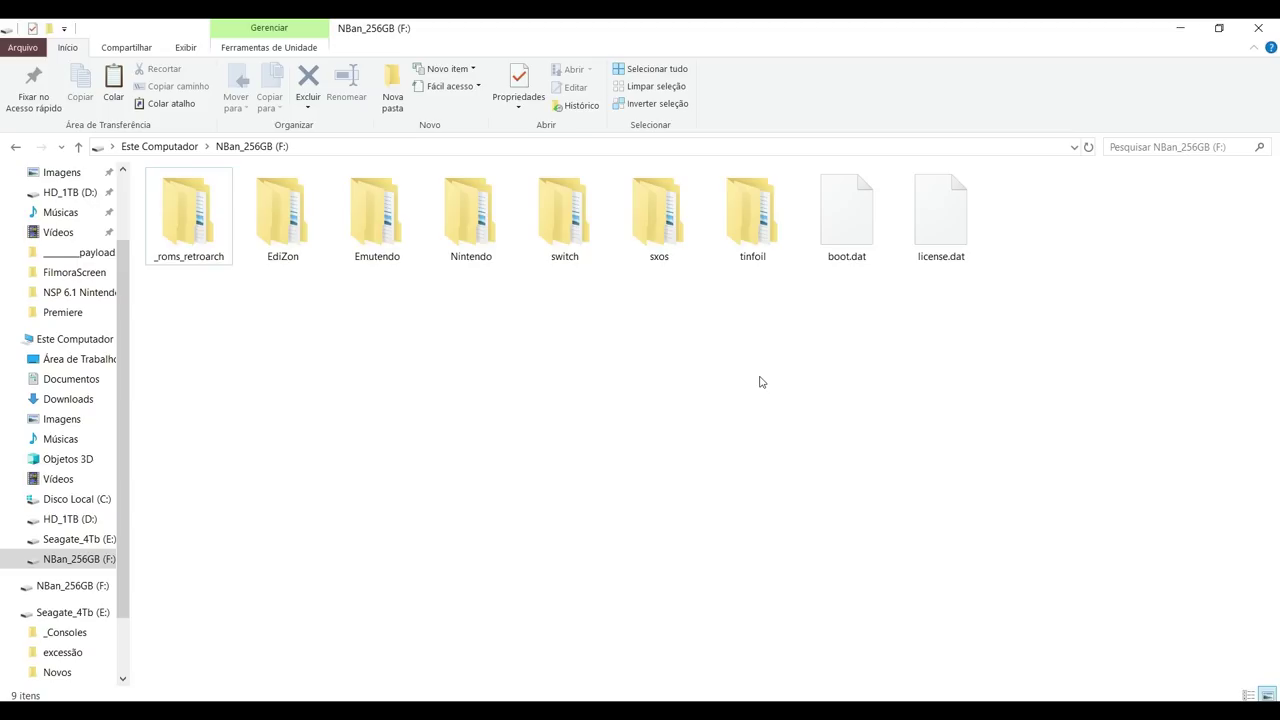
double_click(677, 247)
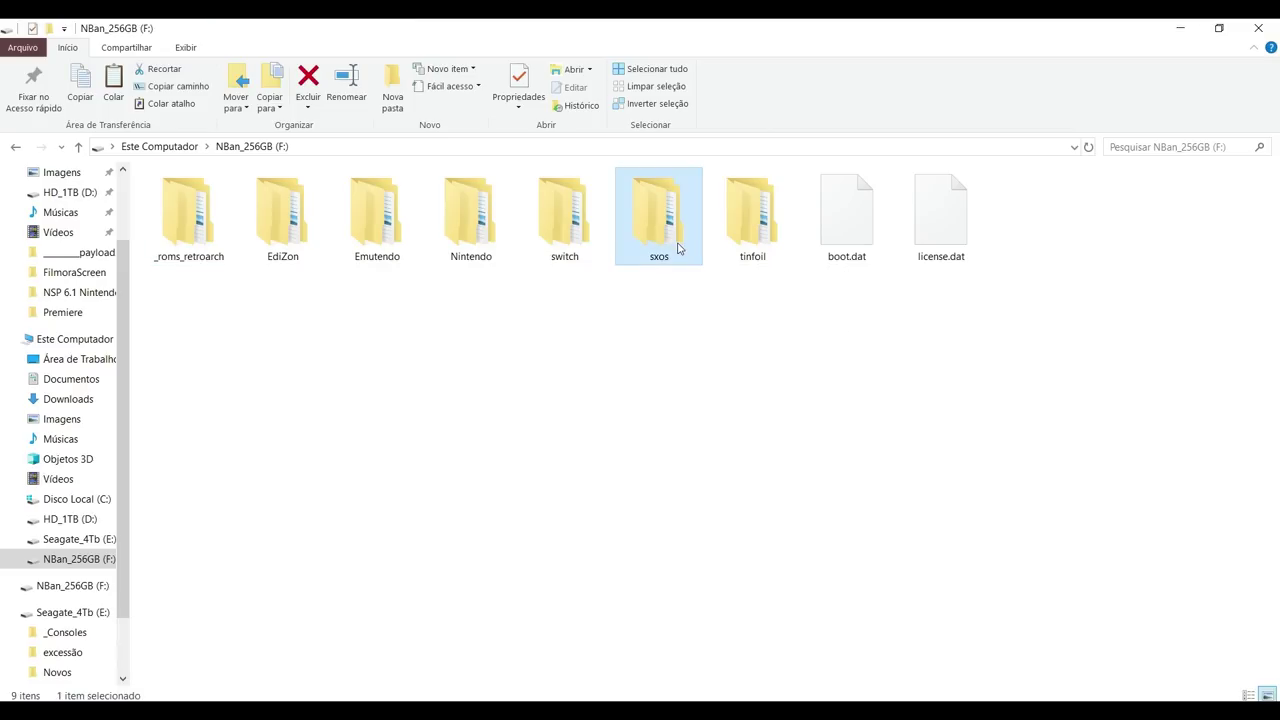
click(178, 50)
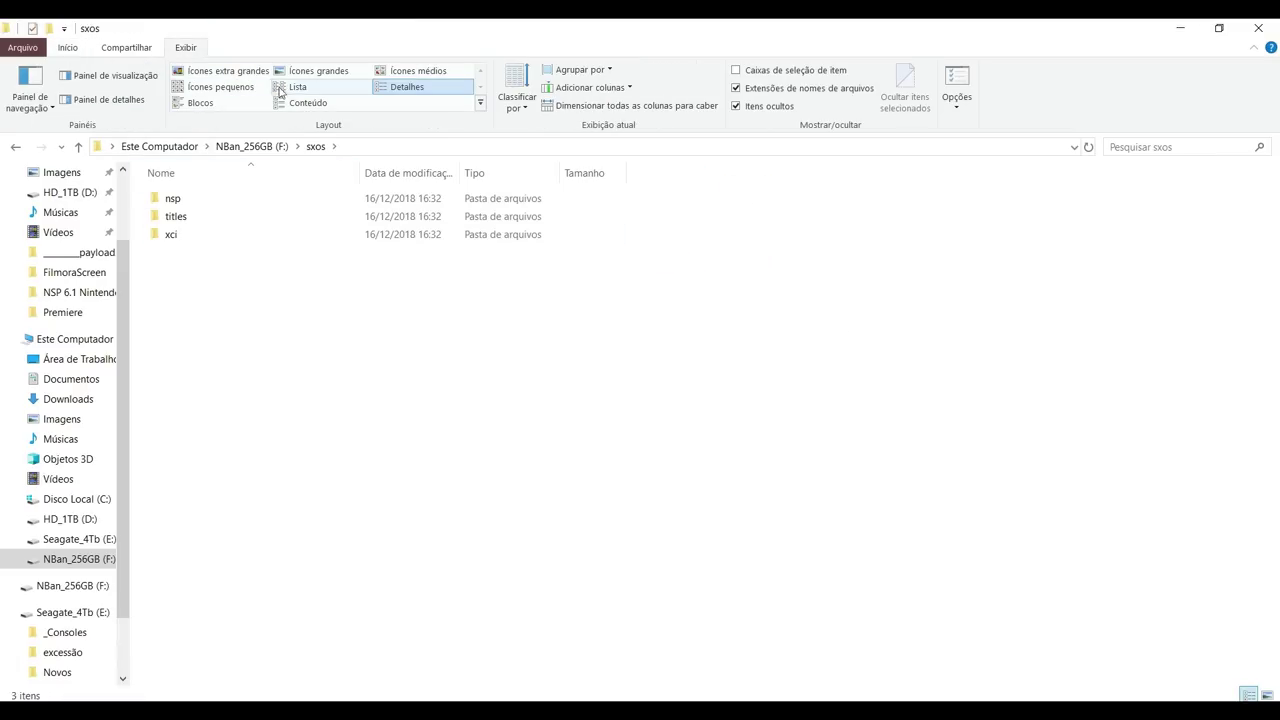
click(312, 72)
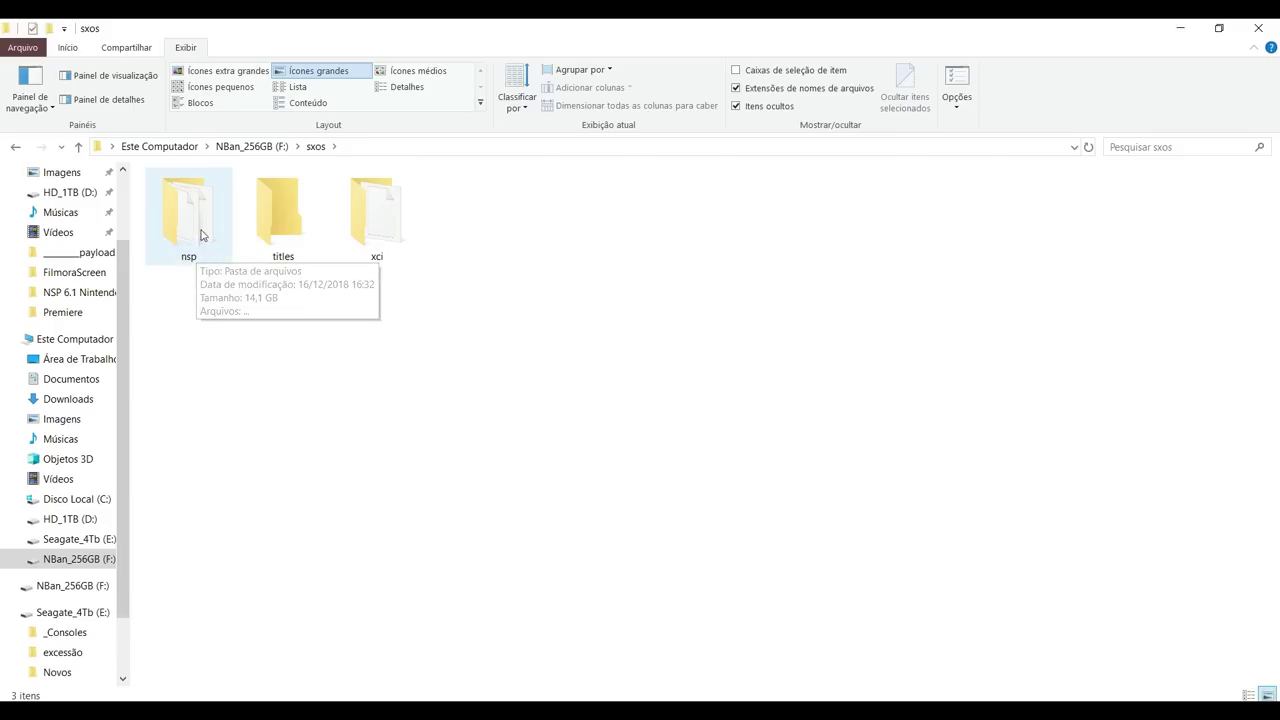
mouse_move(205, 258)
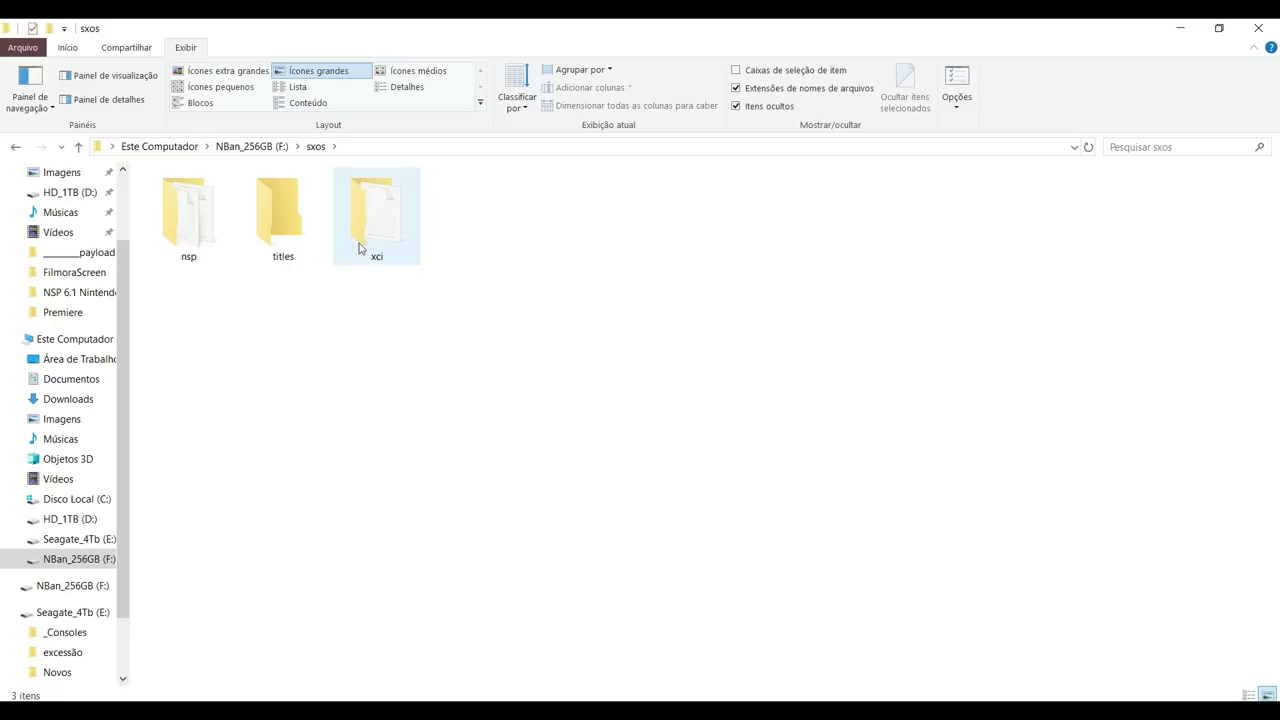
mouse_move(368, 246)
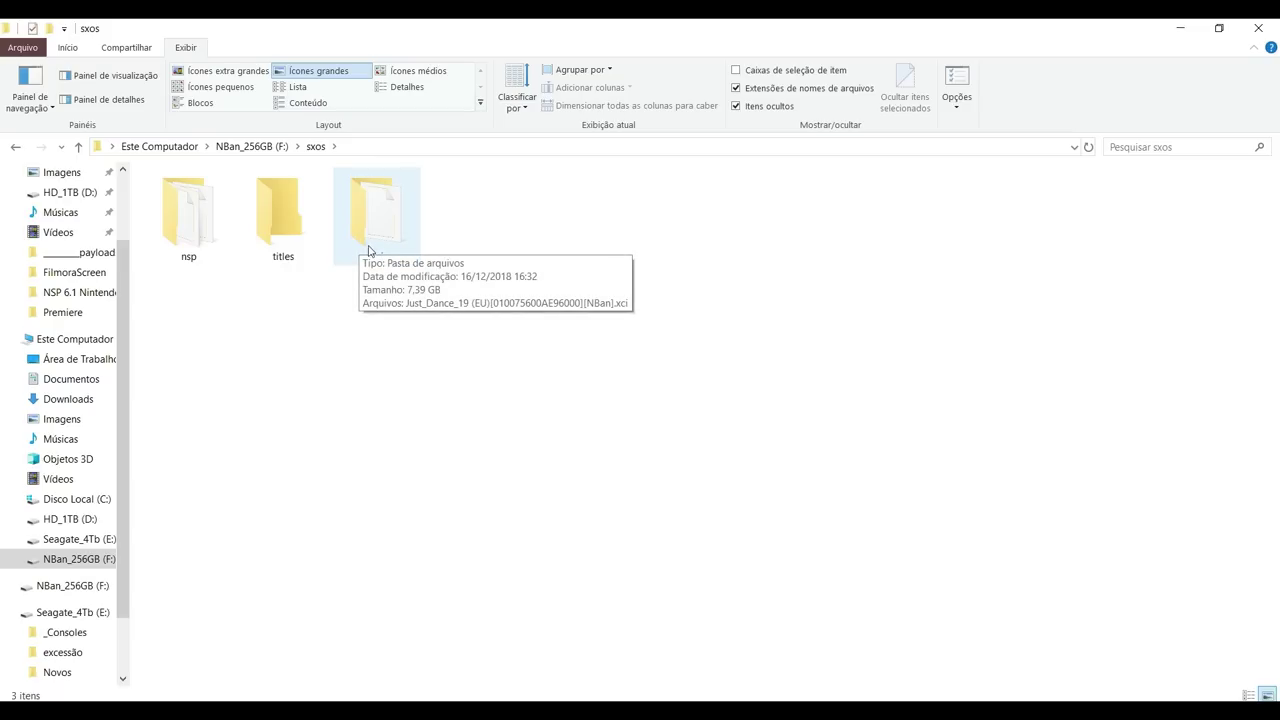
- Paste the copied Asterix_and_Obelix_XXL_2 XCI file into the xci folder inside sxos
double_click(392, 236)
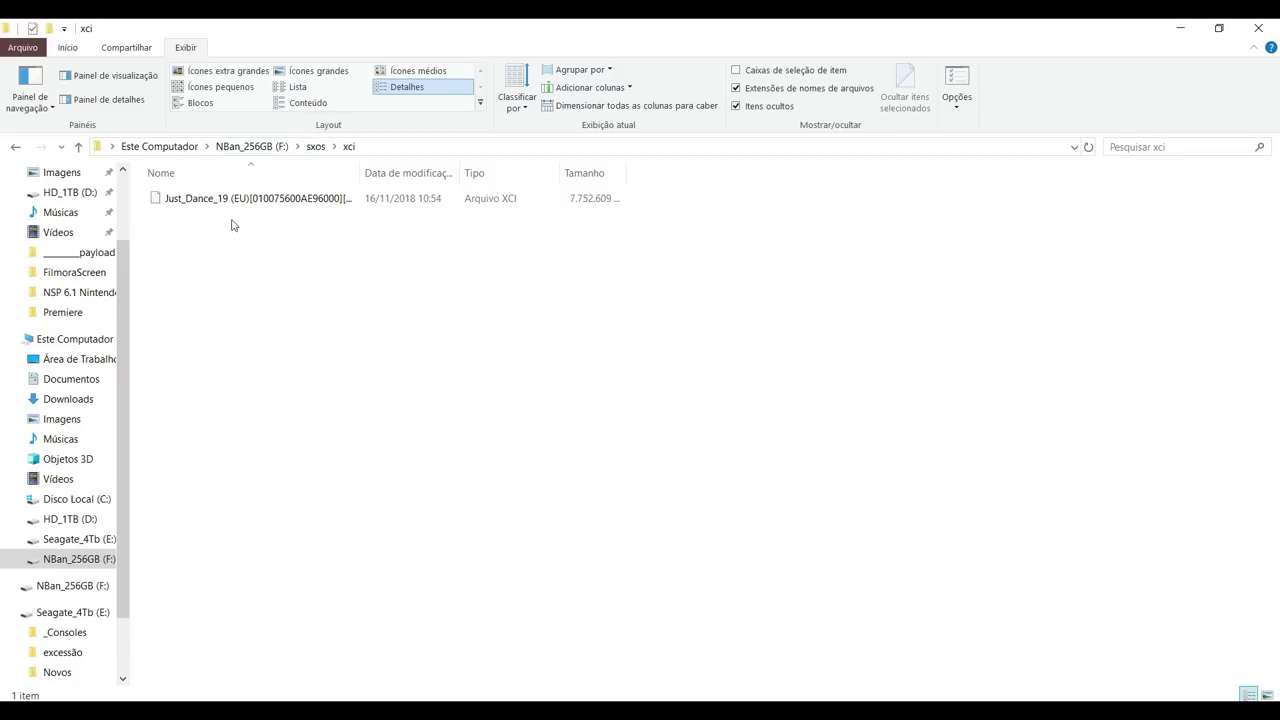
drag(358, 173, 532, 173)
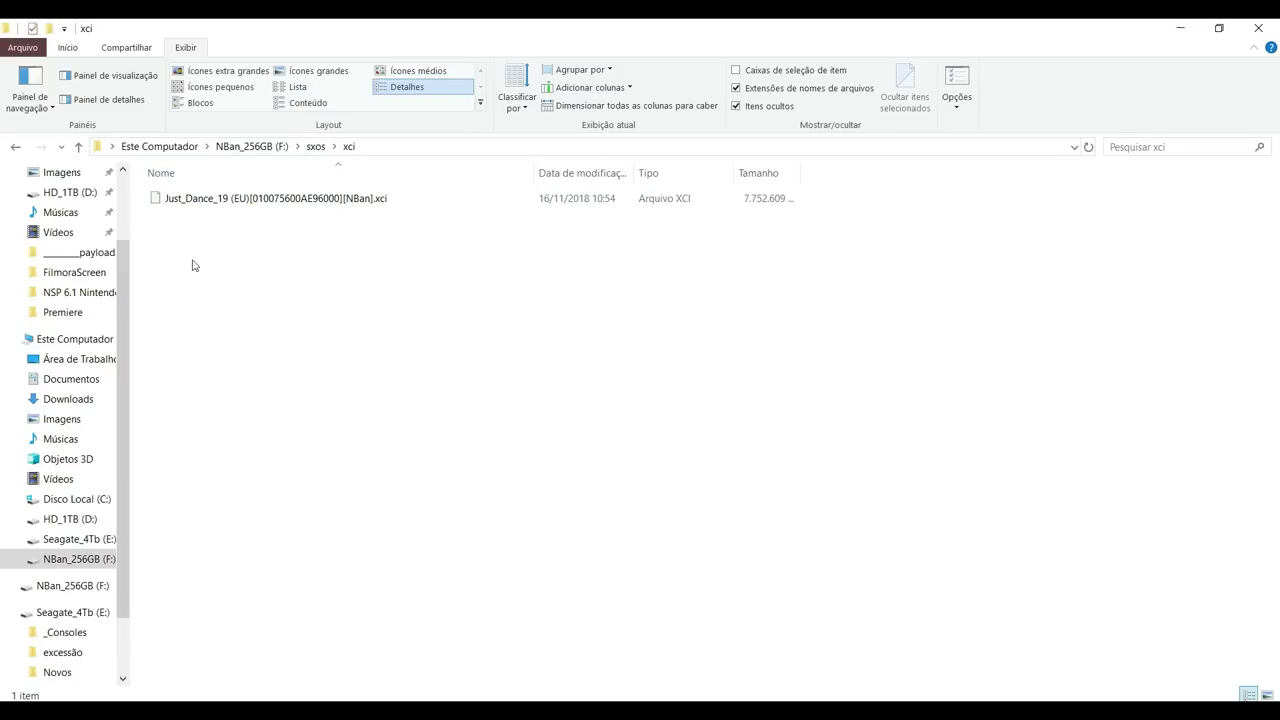
right_click(312, 249)
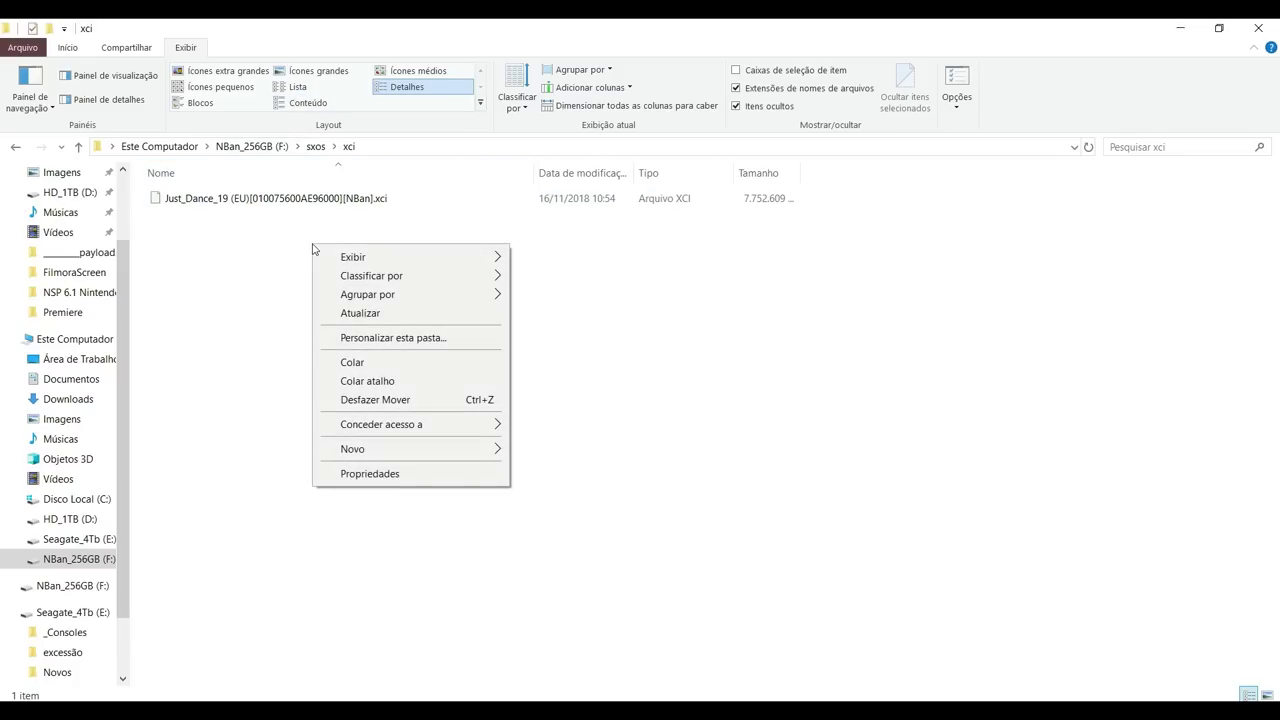
click(388, 365)
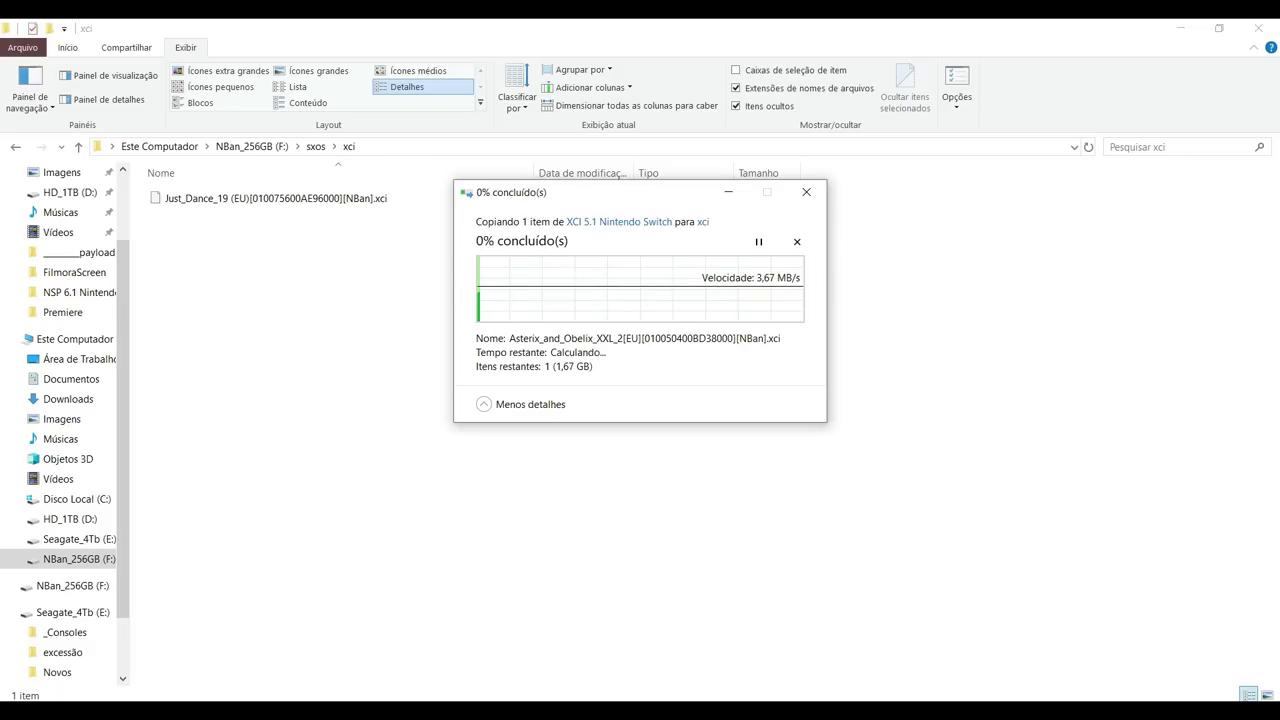
click(478, 60)
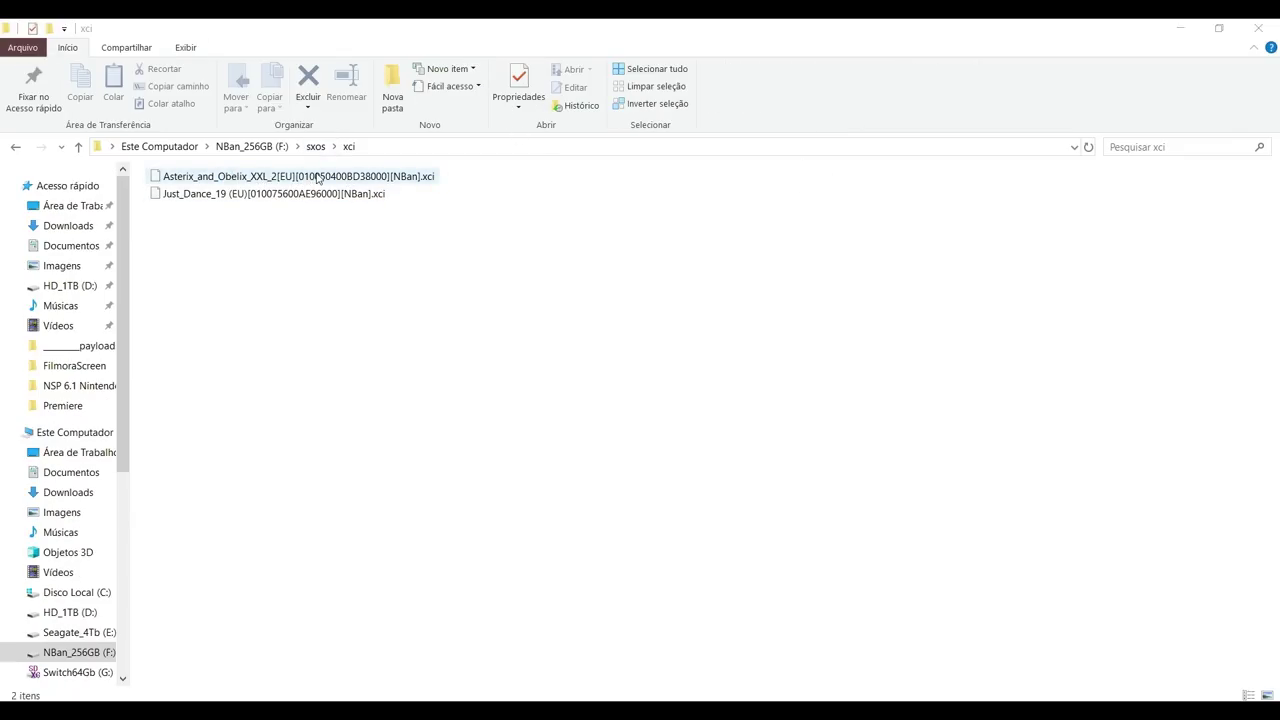
- Copy the Asterix_and_Obelix_XXL_2 update NSP file from the NSP 6.1 Nintendo Switch folder on the Seagate_4Tb (E:) drive
click(79, 147)
click(79, 147)
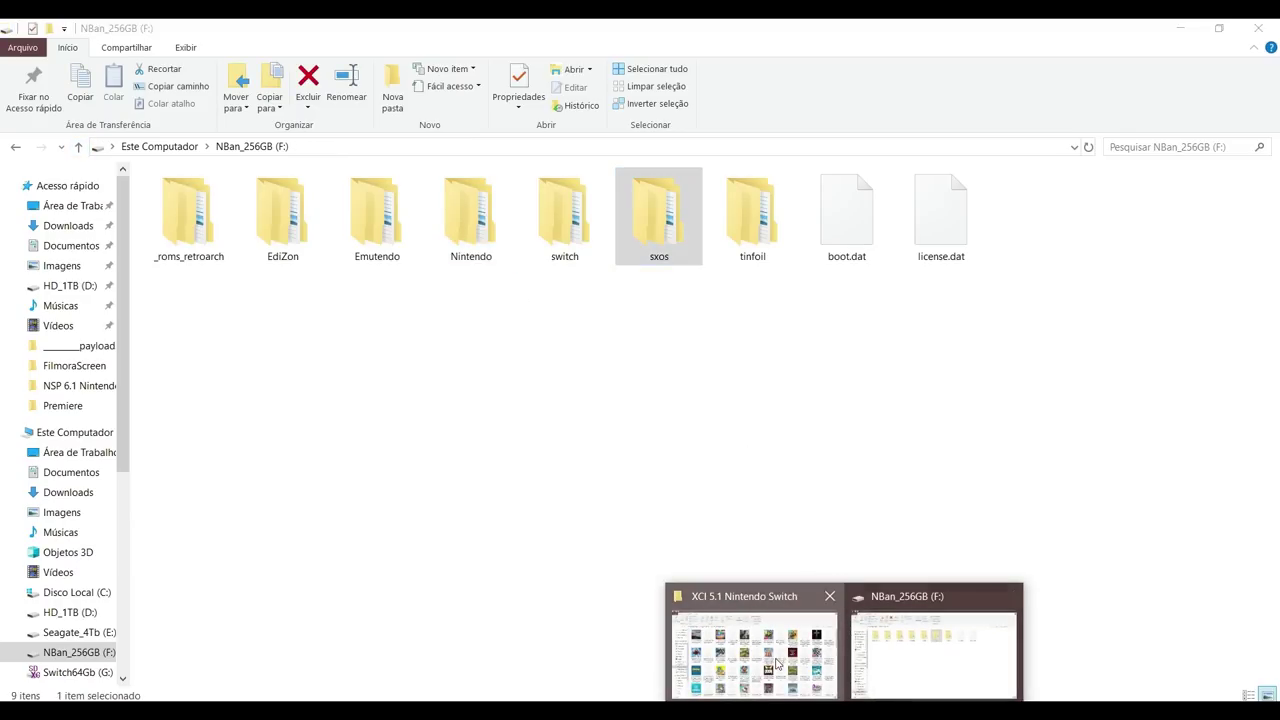
click(735, 640)
click(79, 147)
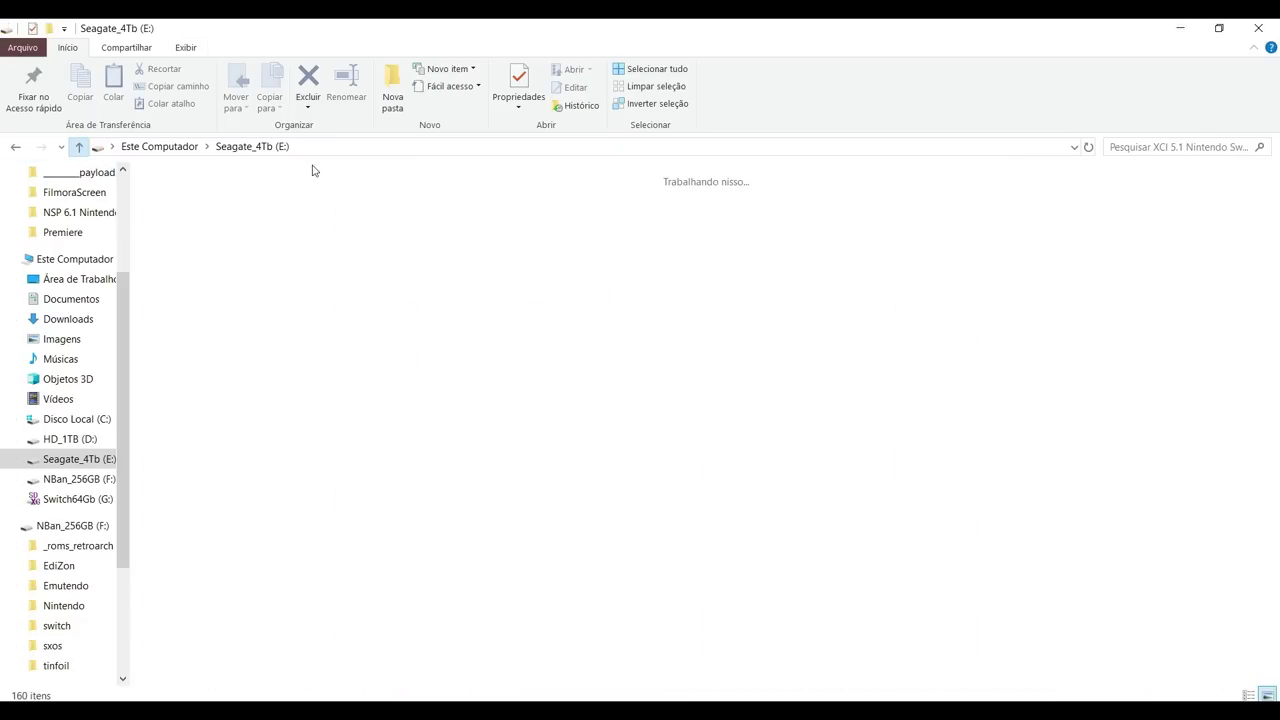
double_click(490, 212)
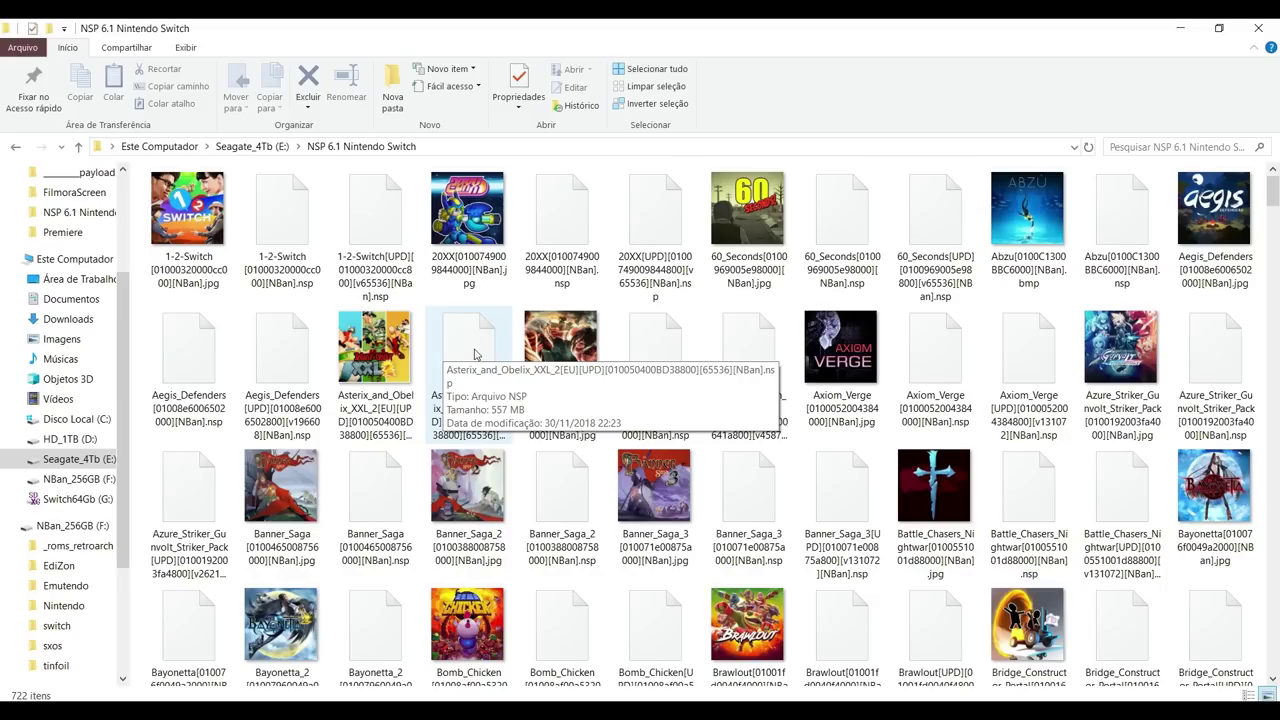
click(474, 362)
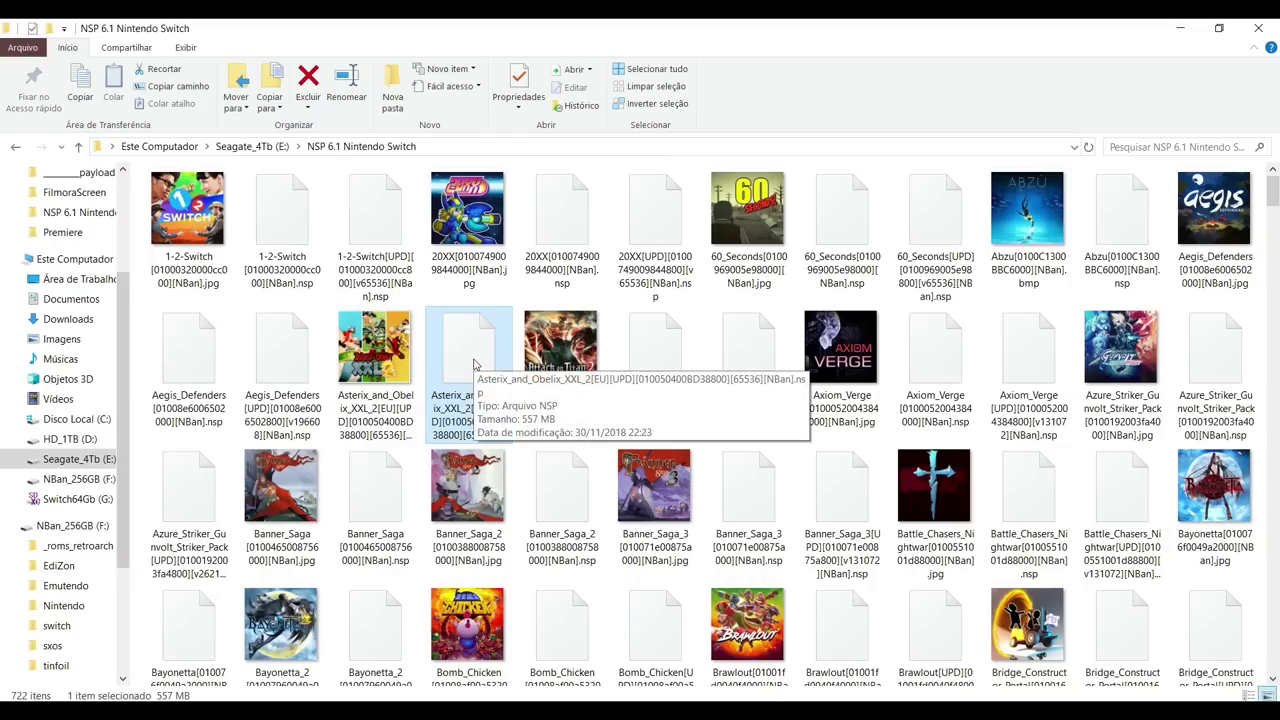
right_click(471, 361)
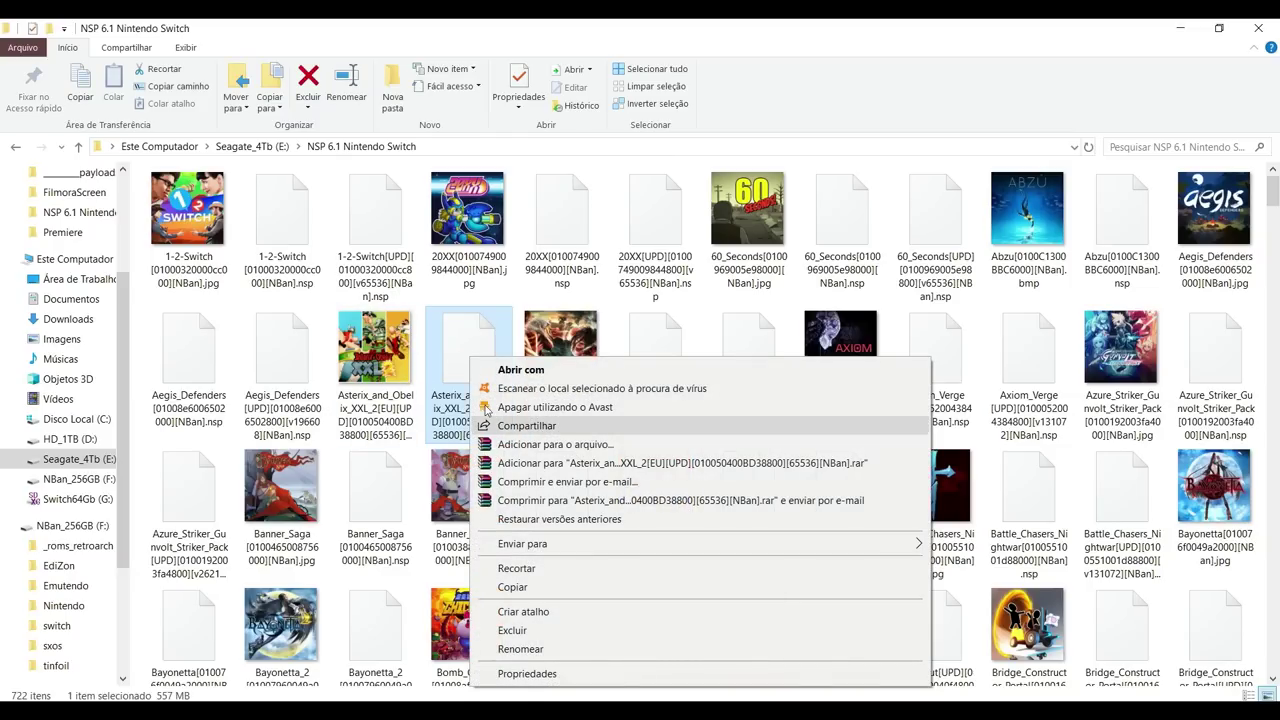
click(519, 587)
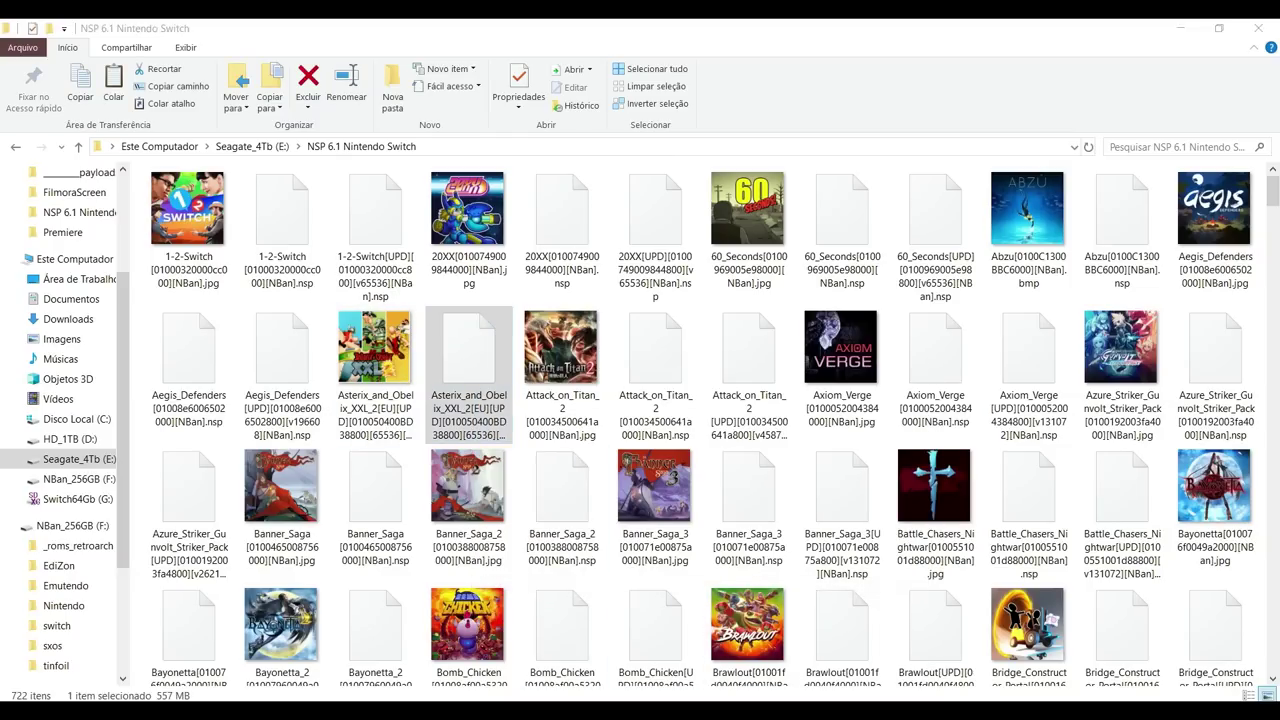
- Paste the Asterix_and_Obelix_XXL_2 update into the nsp folder inside sxos on NBan_256GB (F:)
click(897, 681)
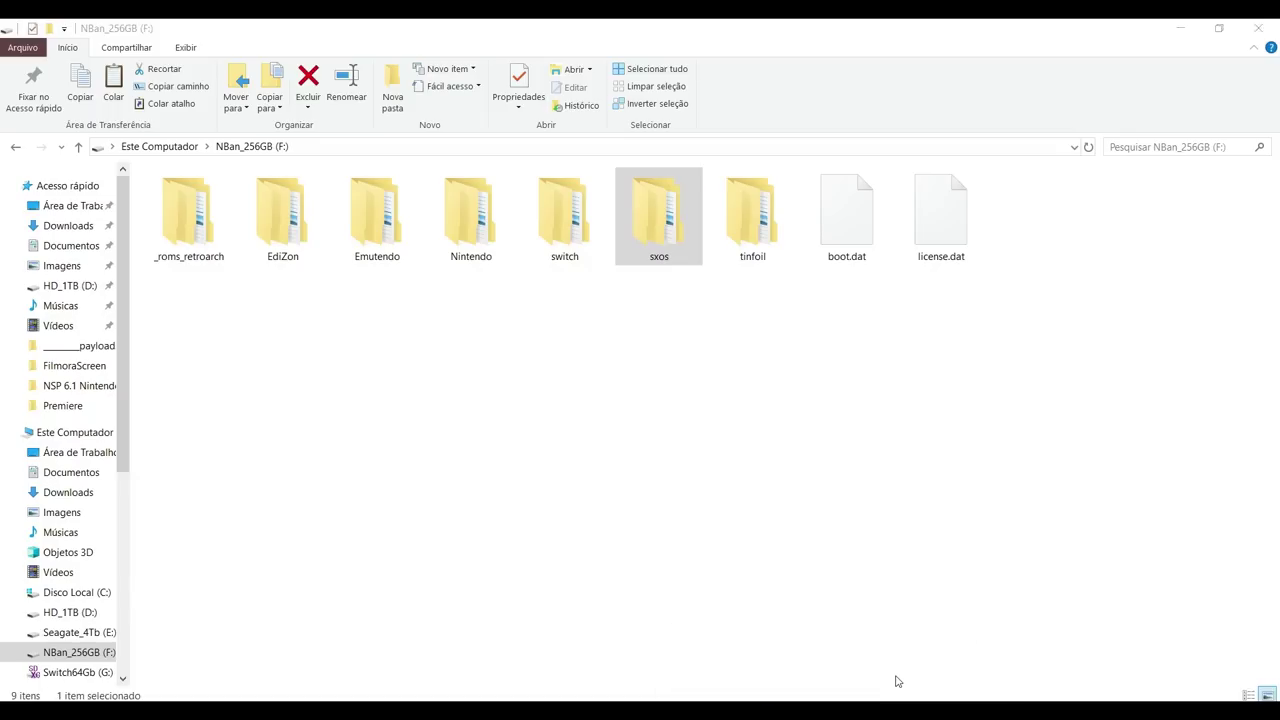
double_click(683, 248)
double_click(210, 234)
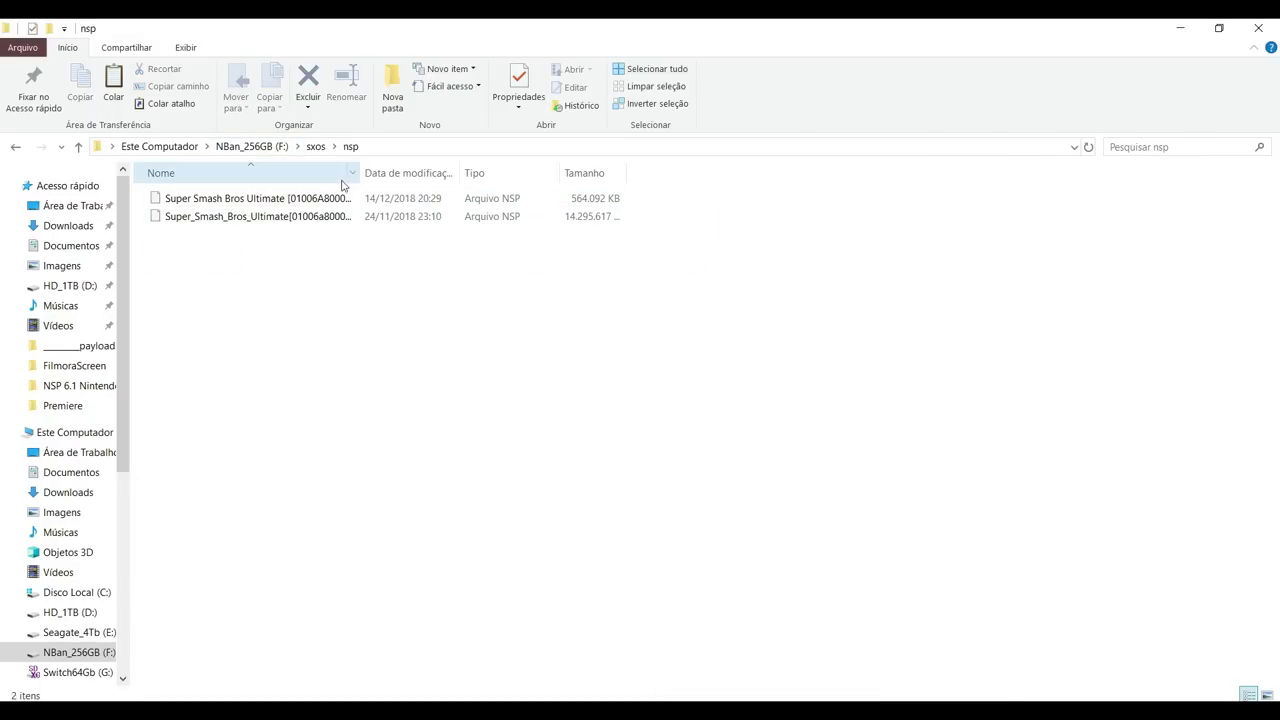
drag(360, 172, 447, 172)
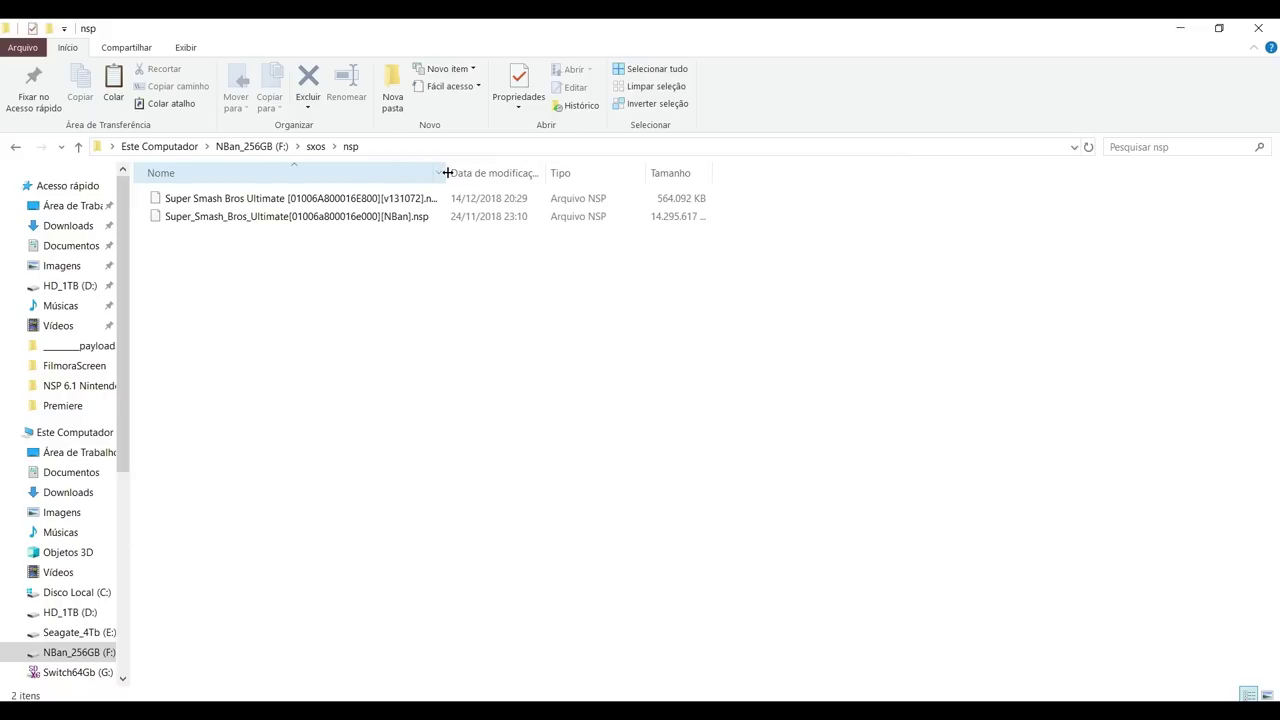
right_click(289, 265)
click(362, 384)
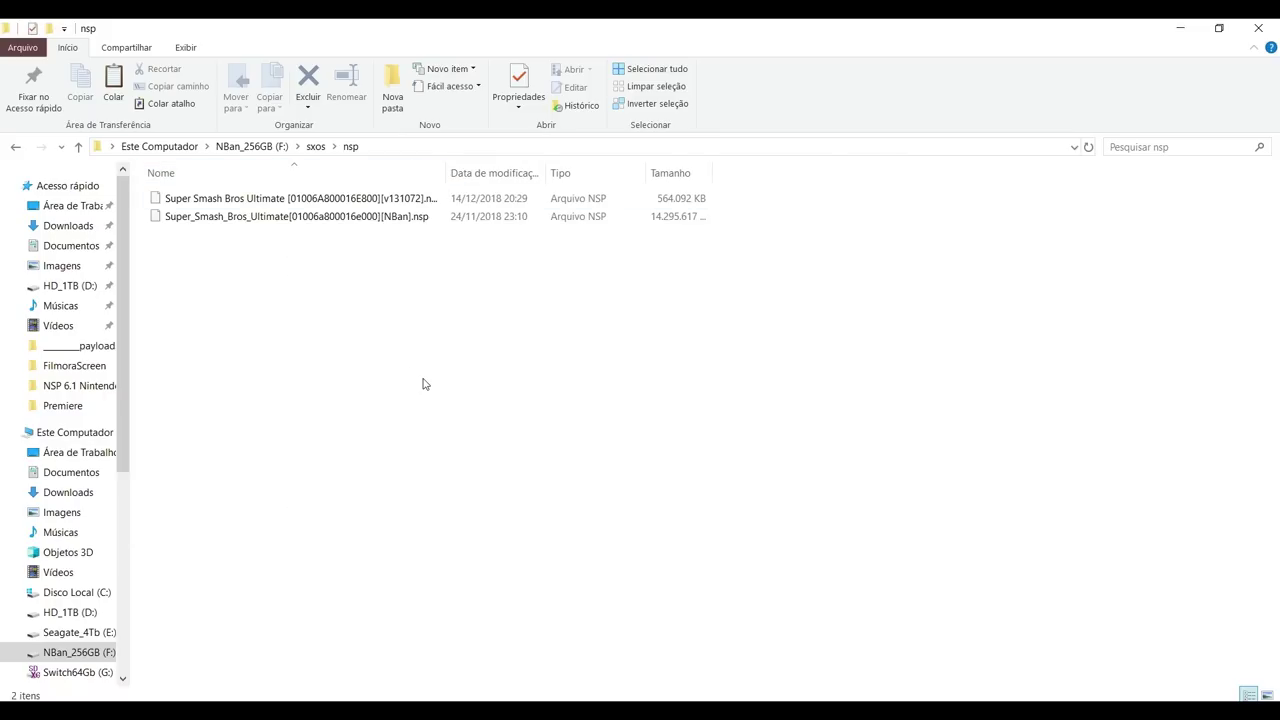
- Browse the NSP 6.1 Nintendo Switch folder, examining base game, update and DLC files such as those of Darkest_Dungeon
mouse_move(843, 712)
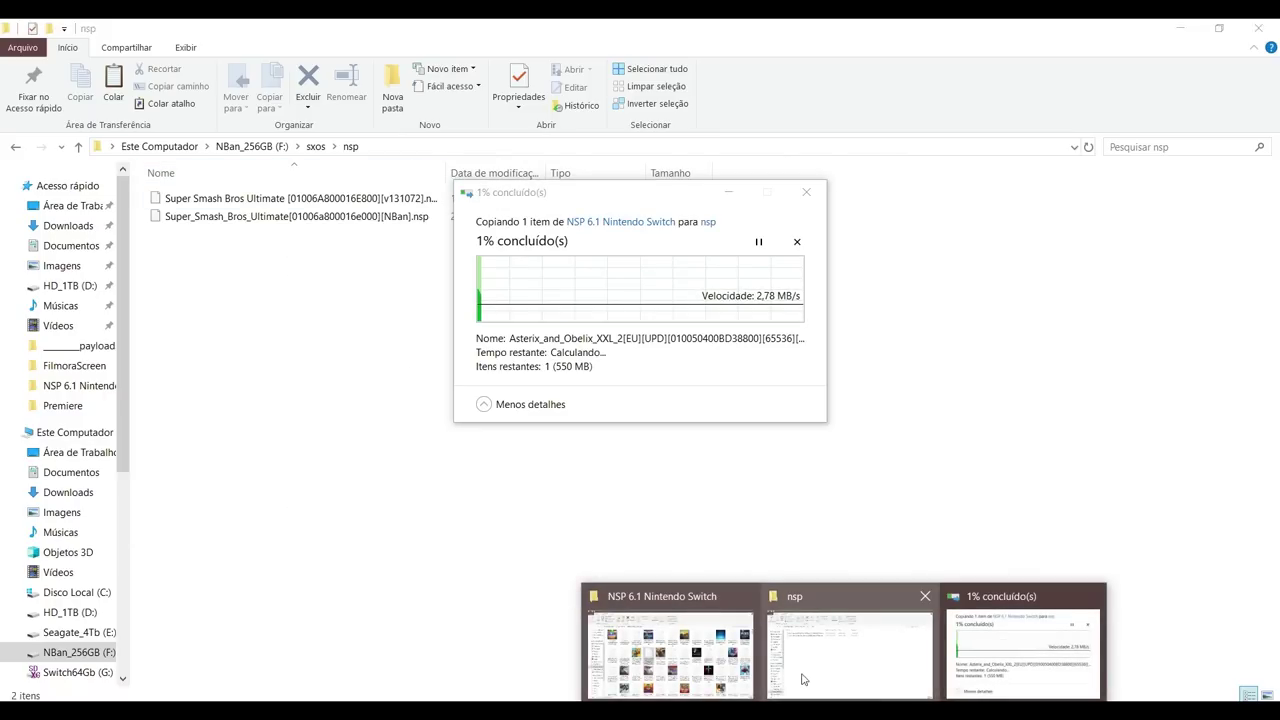
click(665, 645)
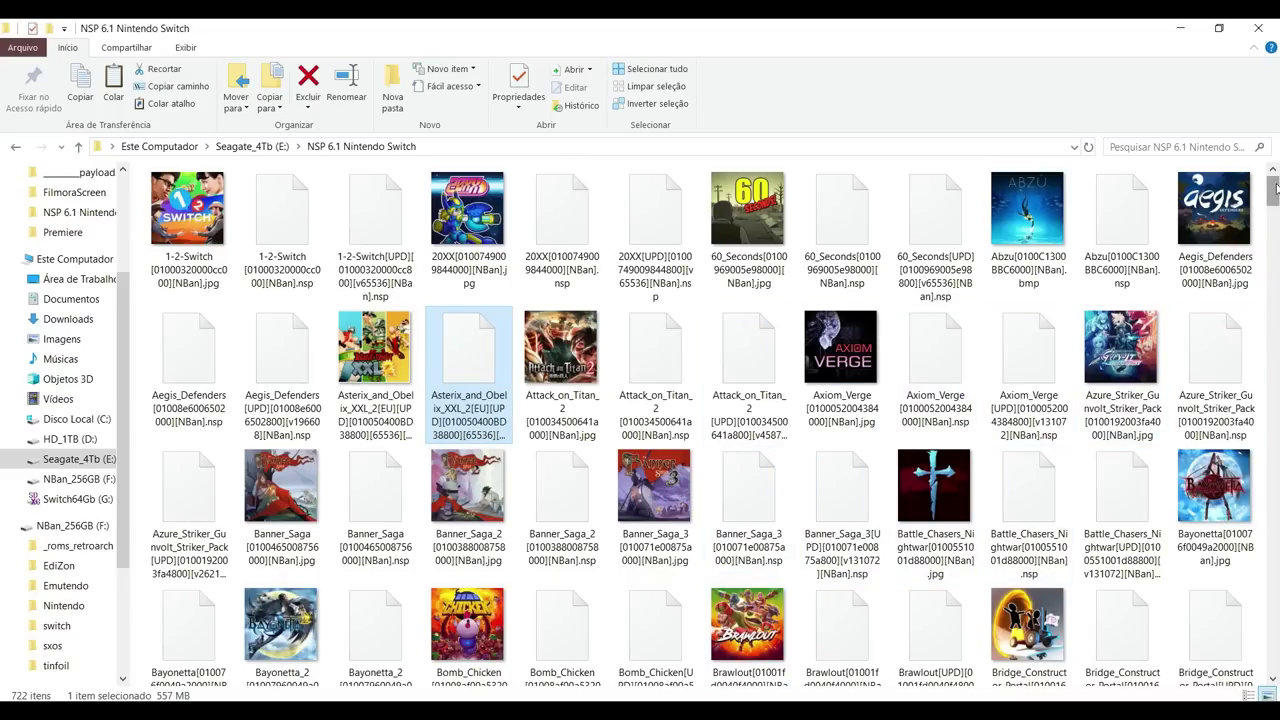
drag(1273, 190, 1273, 240)
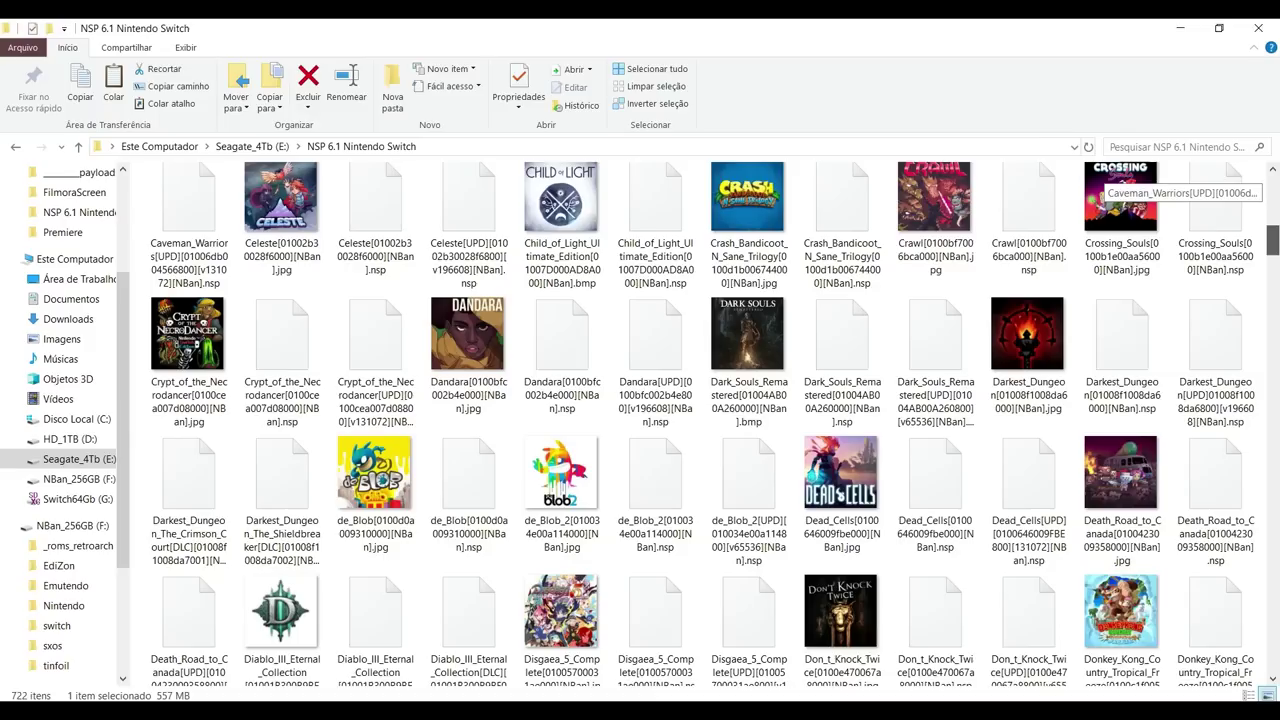
click(1107, 331)
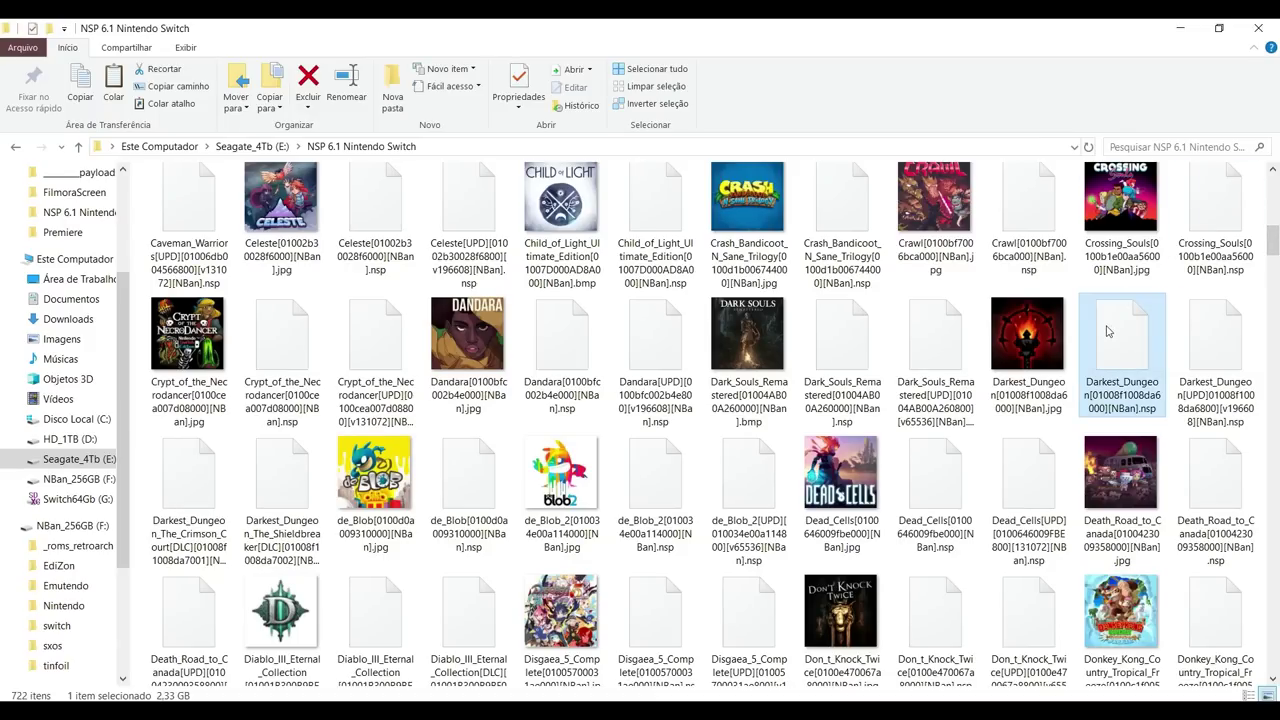
click(1237, 331)
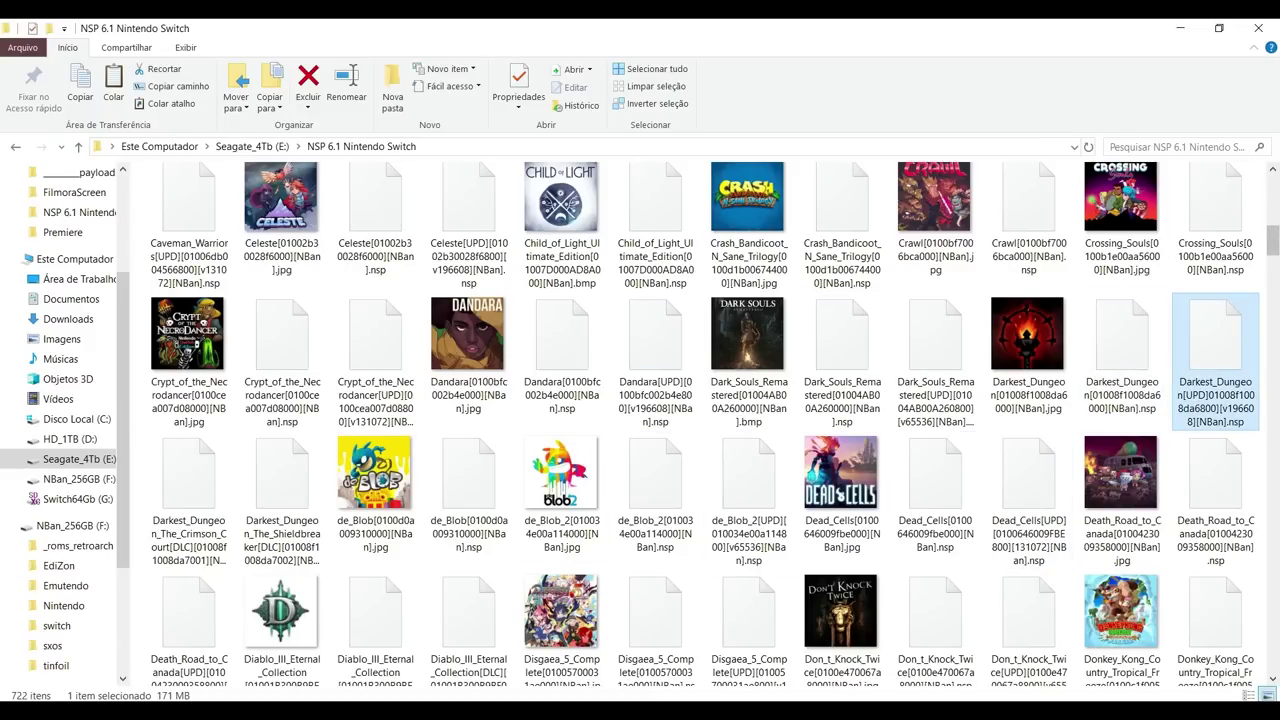
drag(1275, 253, 1276, 292)
click(833, 473)
drag(1274, 288, 1274, 316)
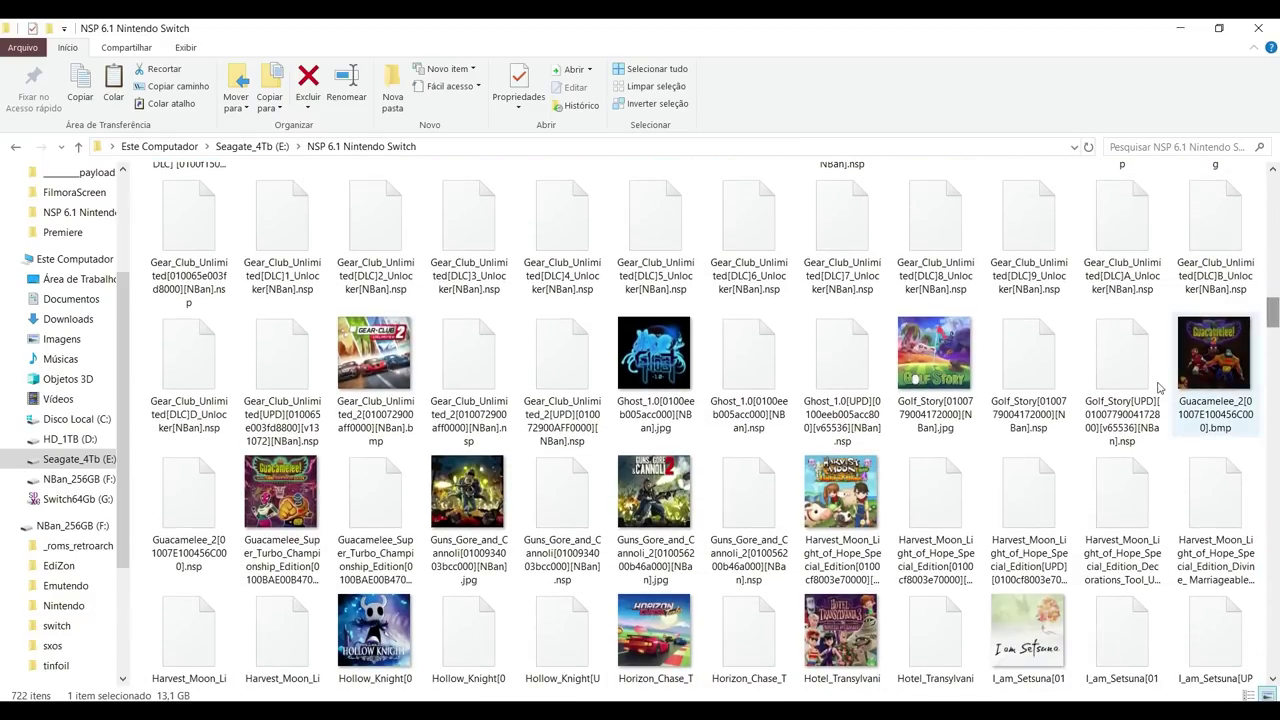
- Copy the six Harvest_Moon_Light_of_Hope_Special_Edition NSP files, including the base game, update and DLC
click(950, 503)
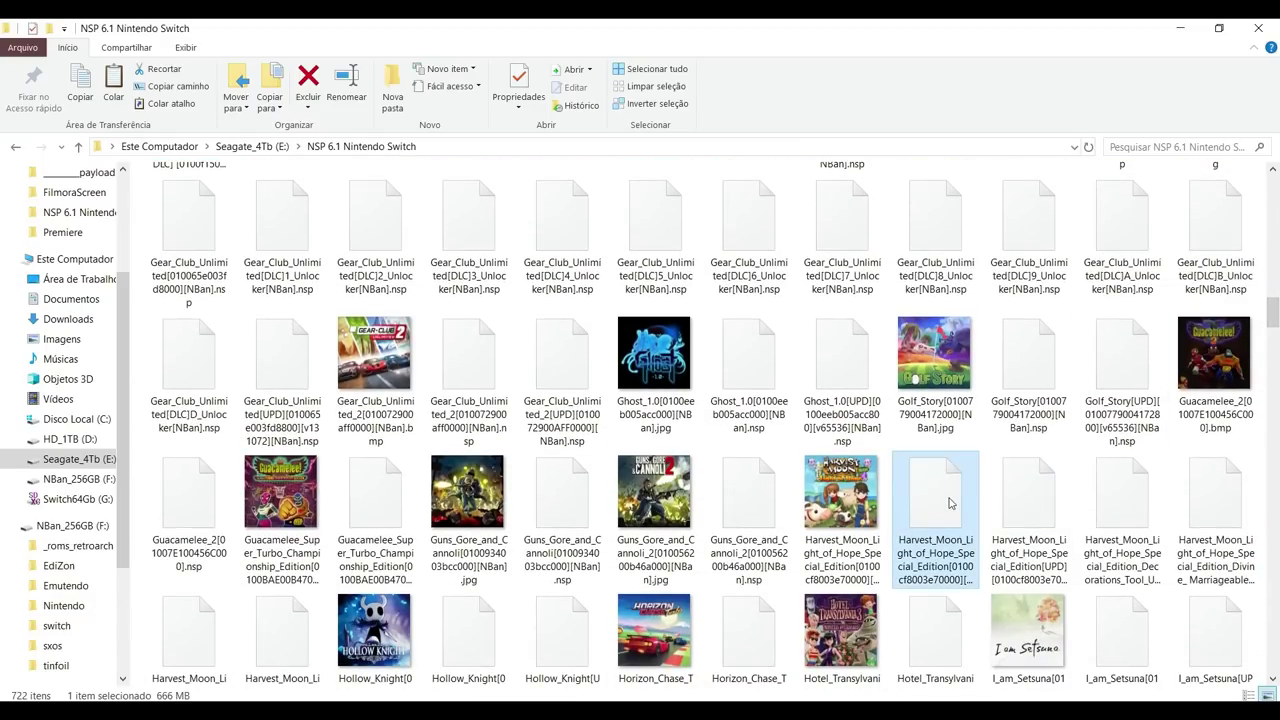
ctrl+click(1037, 509)
ctrl+click(1124, 505)
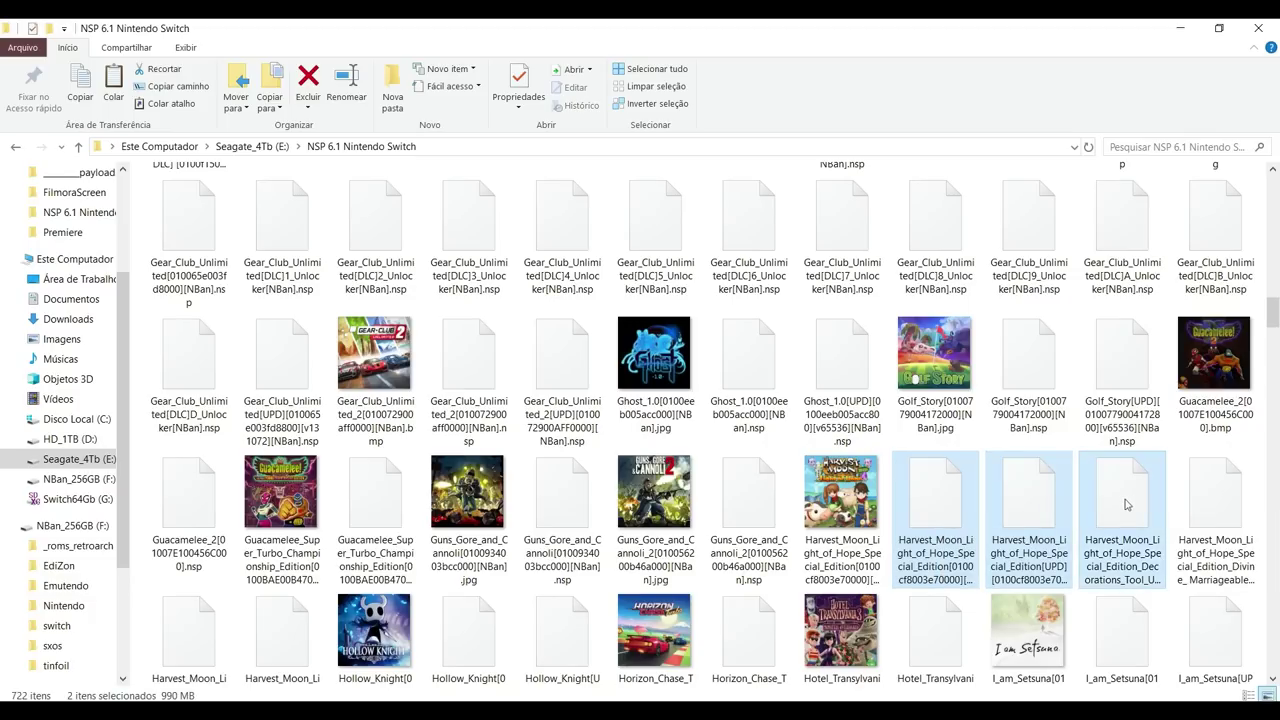
ctrl+click(1206, 500)
ctrl+click(211, 645)
ctrl+click(287, 628)
right_click(284, 626)
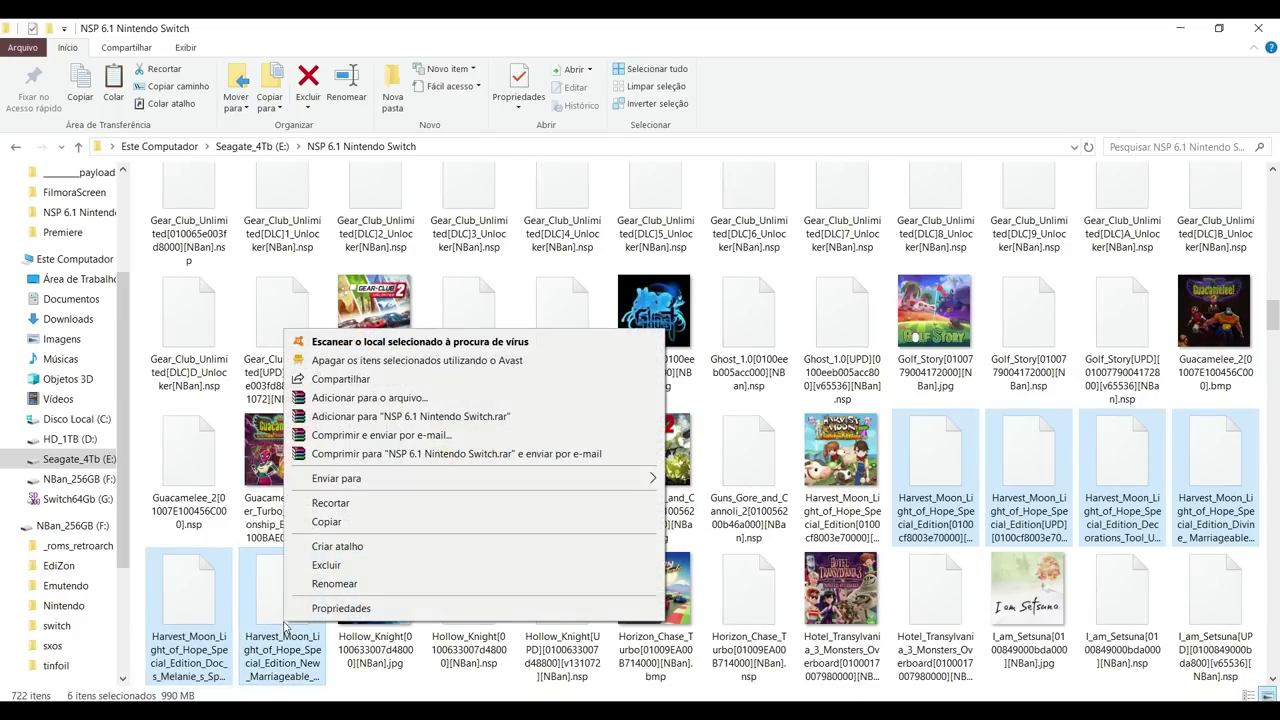
click(398, 522)
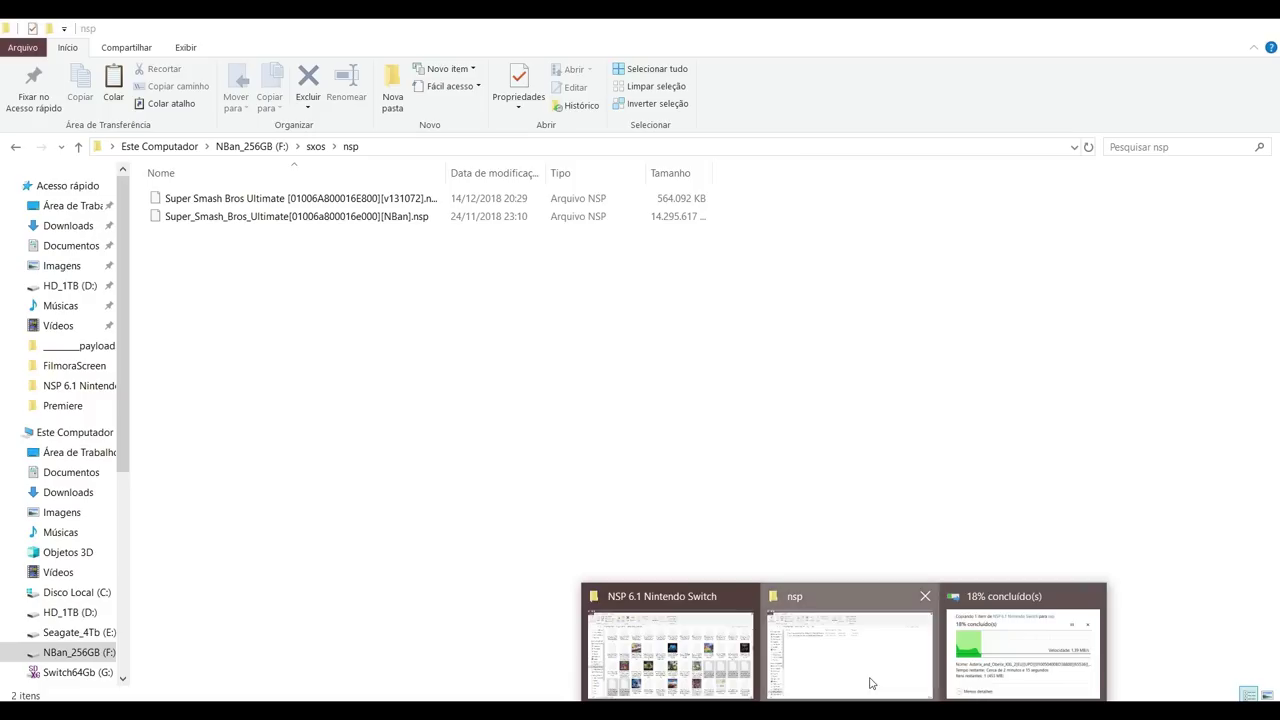
- Paste the Harvest_Moon_Light_of_Hope_Special_Edition files into the nsp folder inside sxos on NBan_256GB (F:)
click(871, 684)
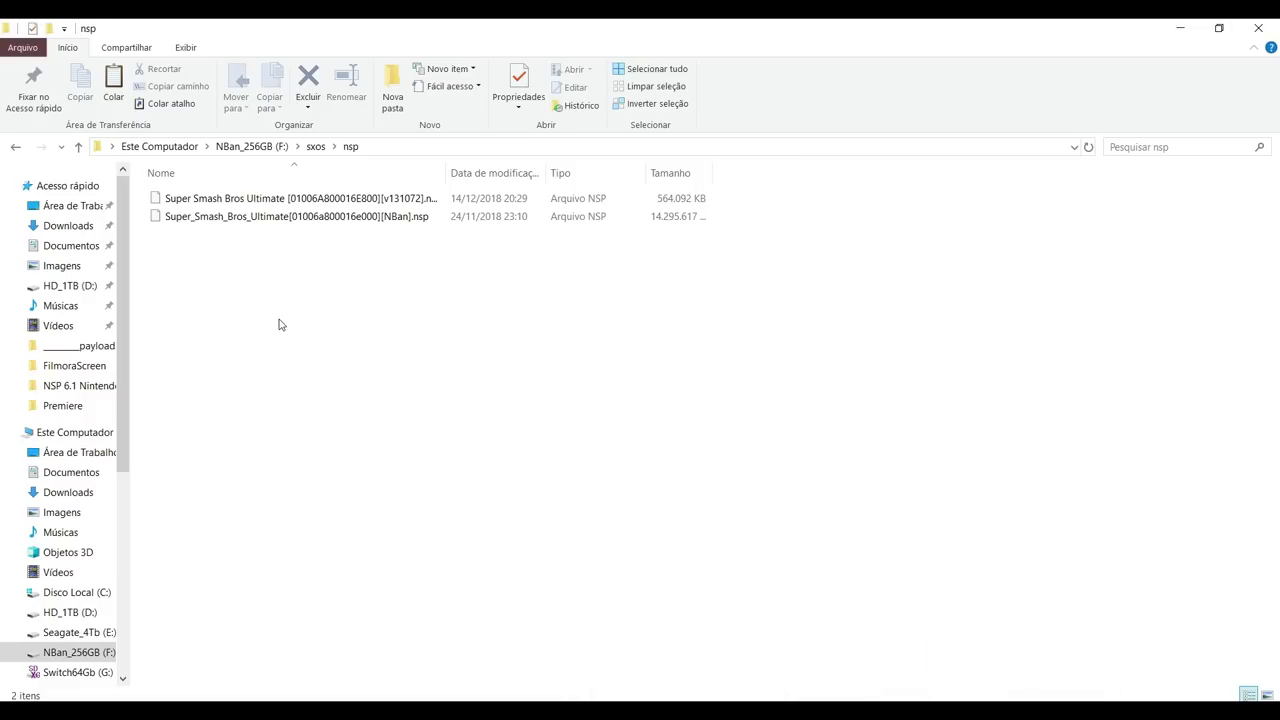
right_click(278, 315)
click(333, 424)
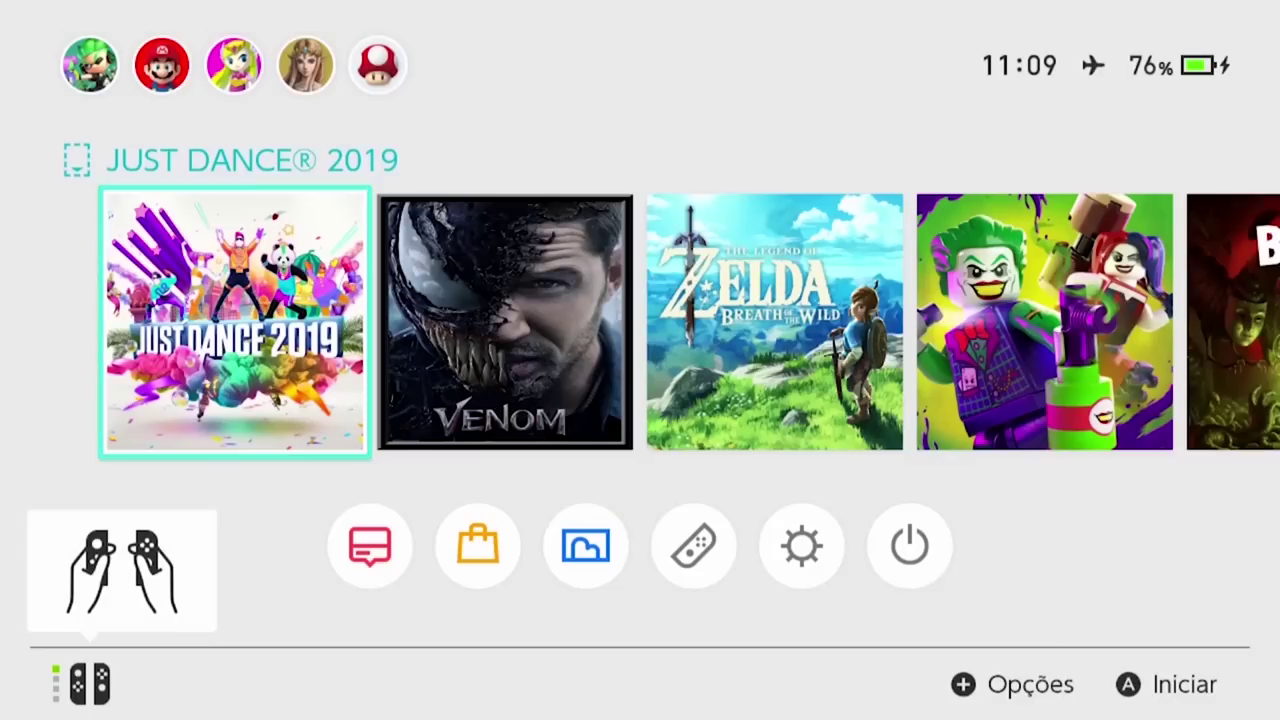
- Open the SX OS menu through the Album and load the Asterix & Obelix XXL 2 XCI game
key(Down)
key(Right)
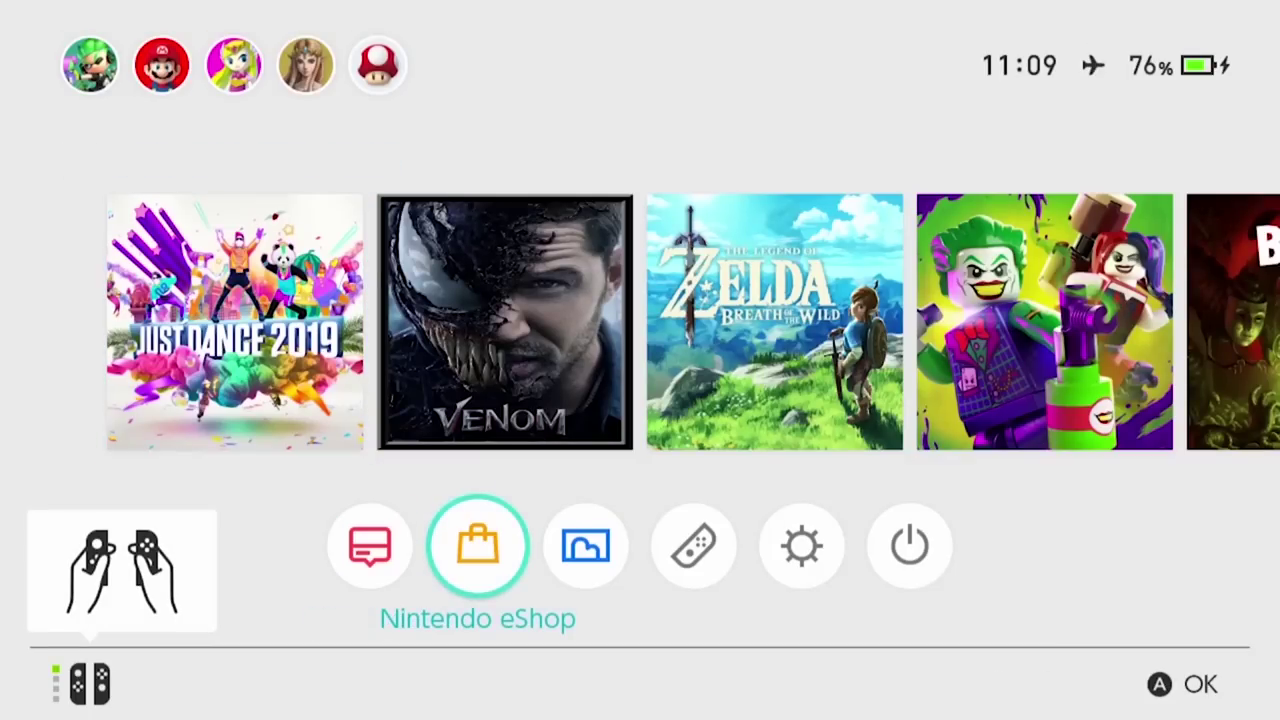
key(Right)
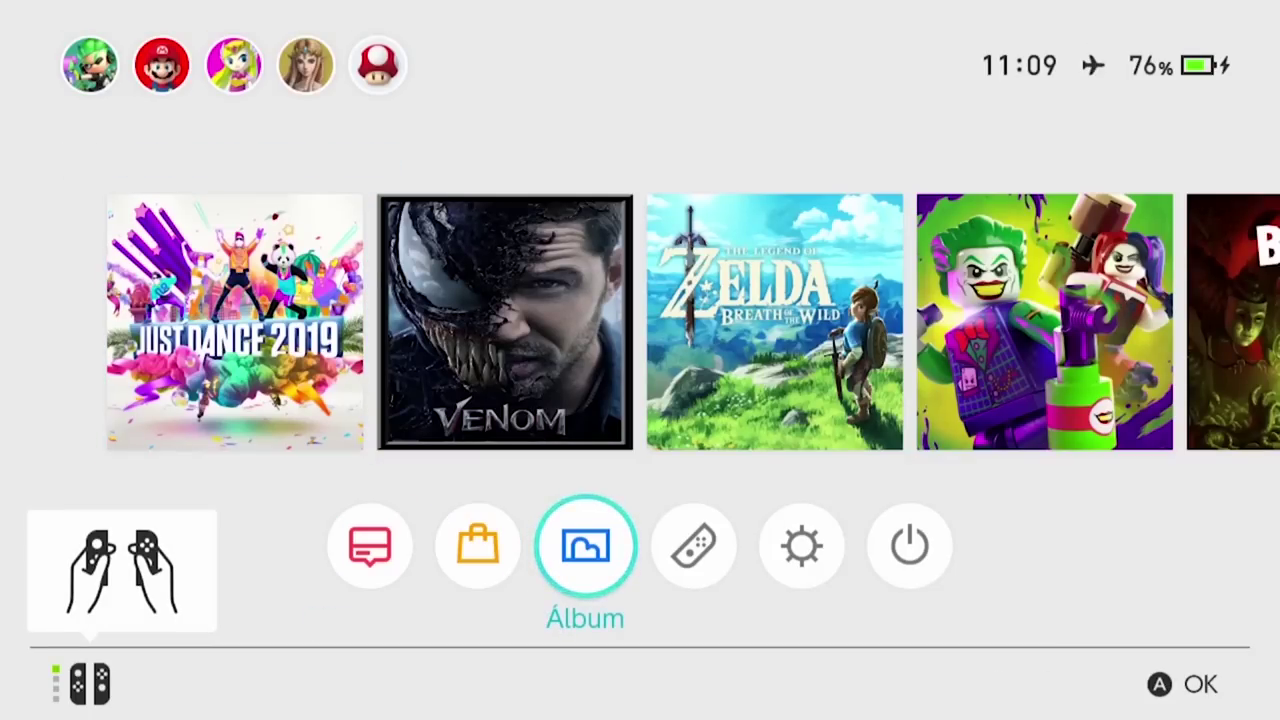
key(Return)
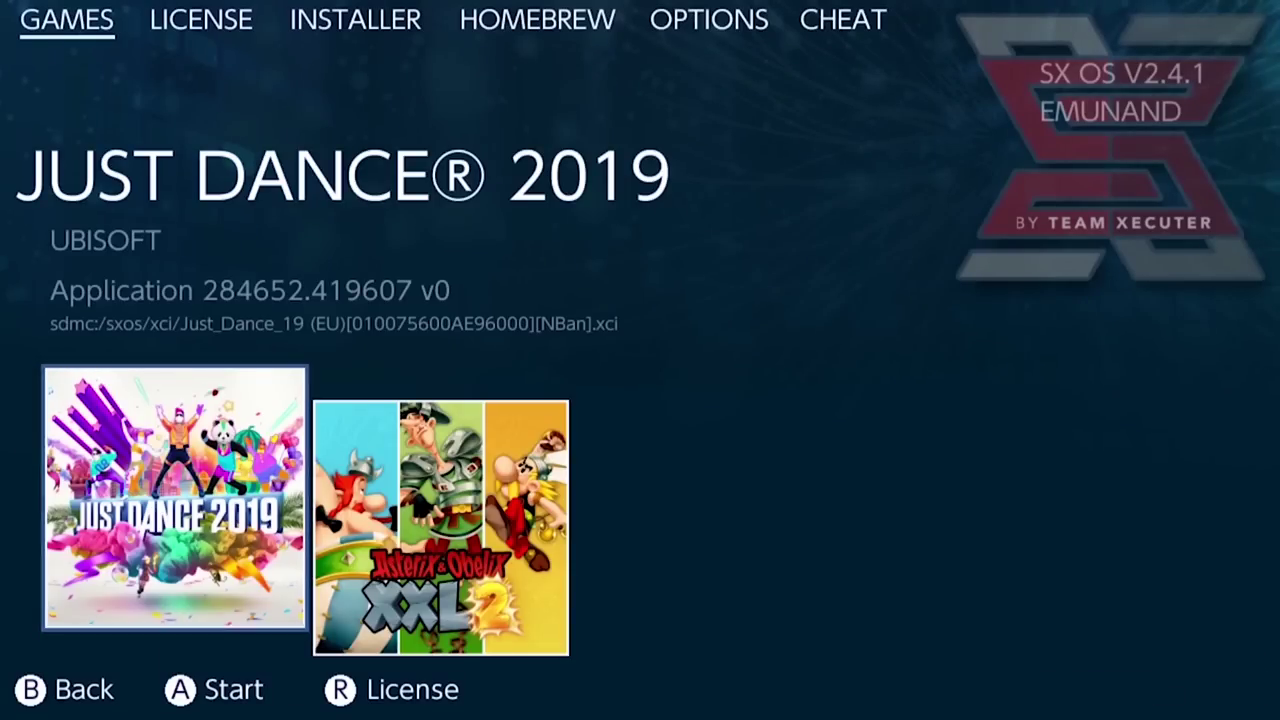
key(Right)
key(Return)
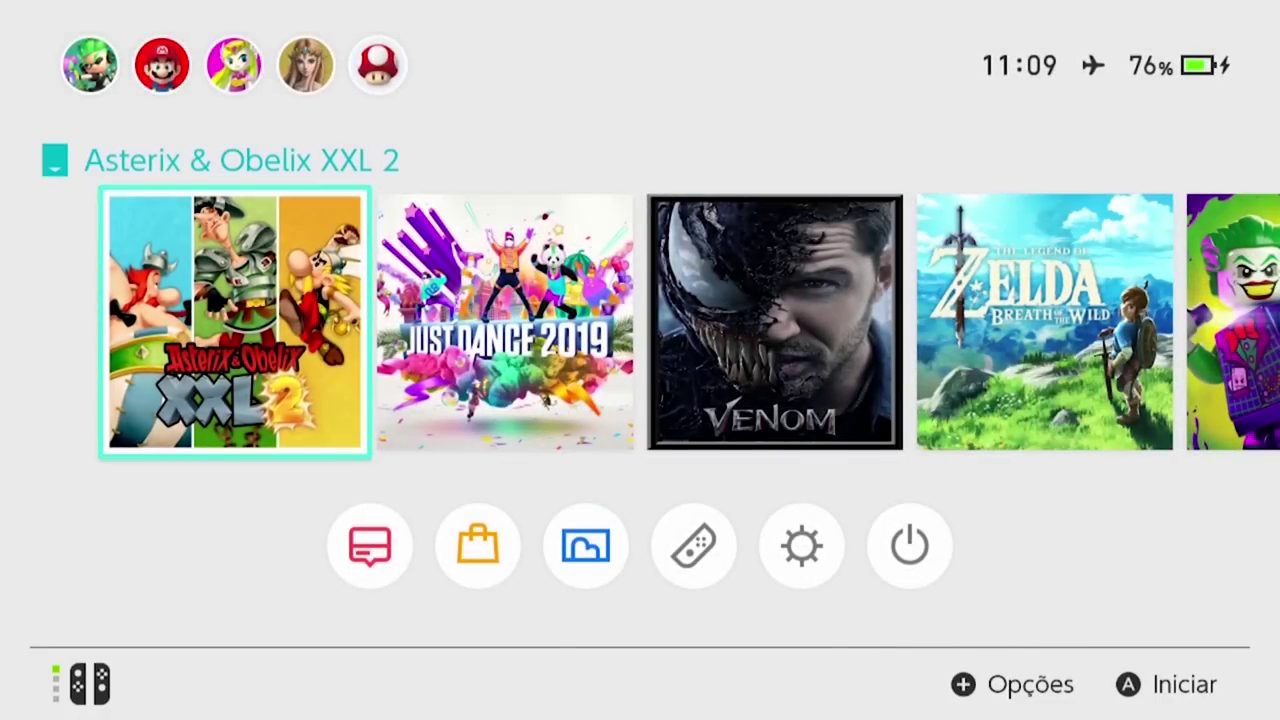
- Start Asterix & Obelix XXL 2 from the home screen with a user profile, and return to the home screen
key(Return)
key(Right)
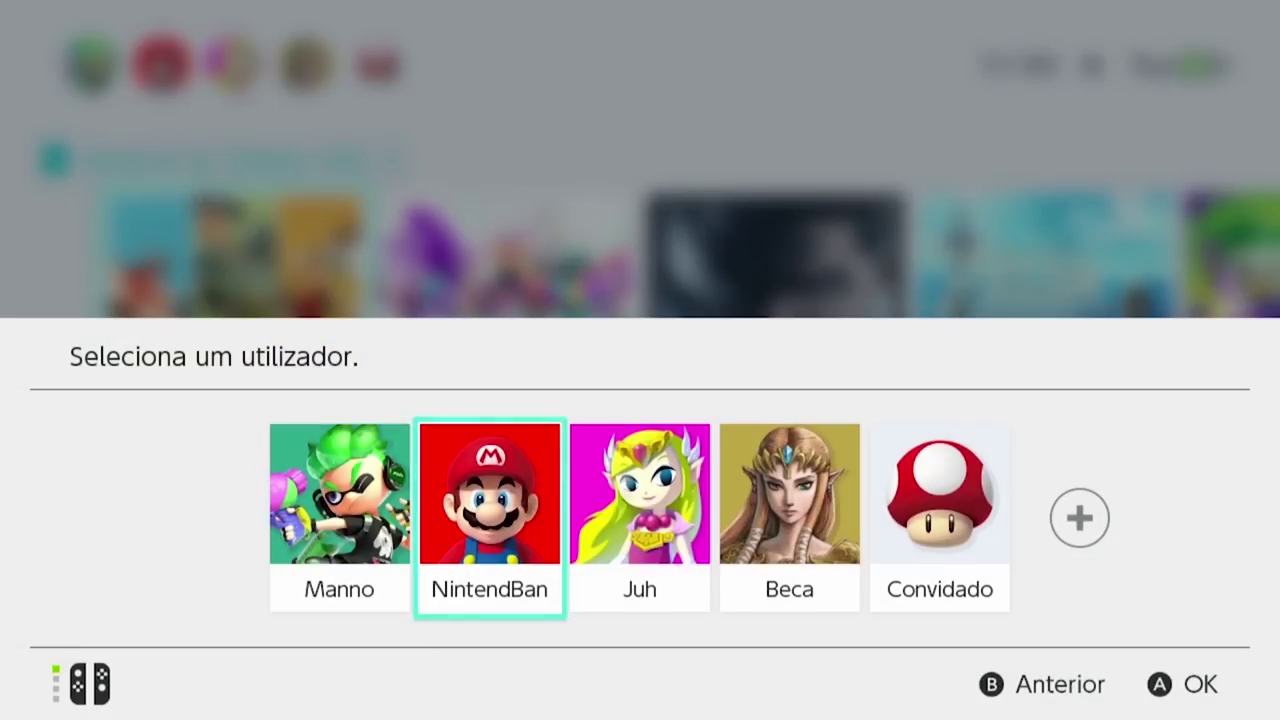
key(Escape)
key(Return)
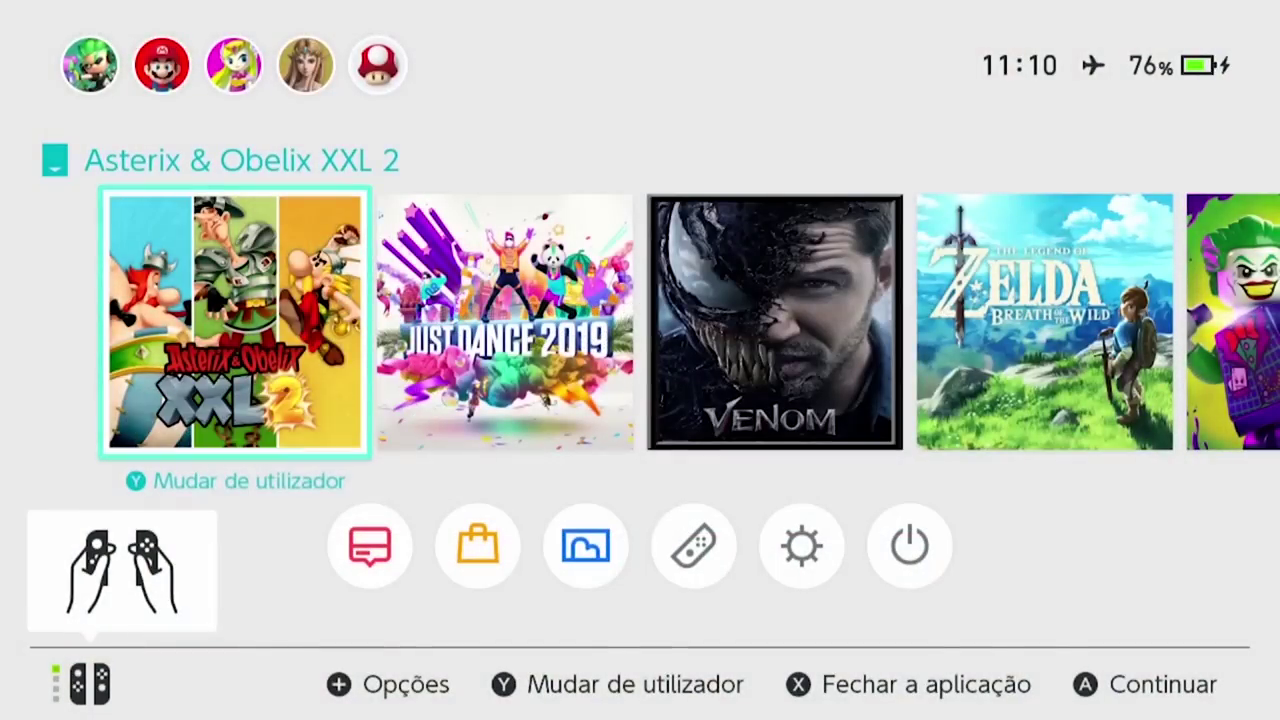
- Reopen the SX OS menu through the Album and select the Asterix & Obelix XXL 2 update 1.1.0 in the installer
key(Down)
key(Right)
key(Right)
key(Return)
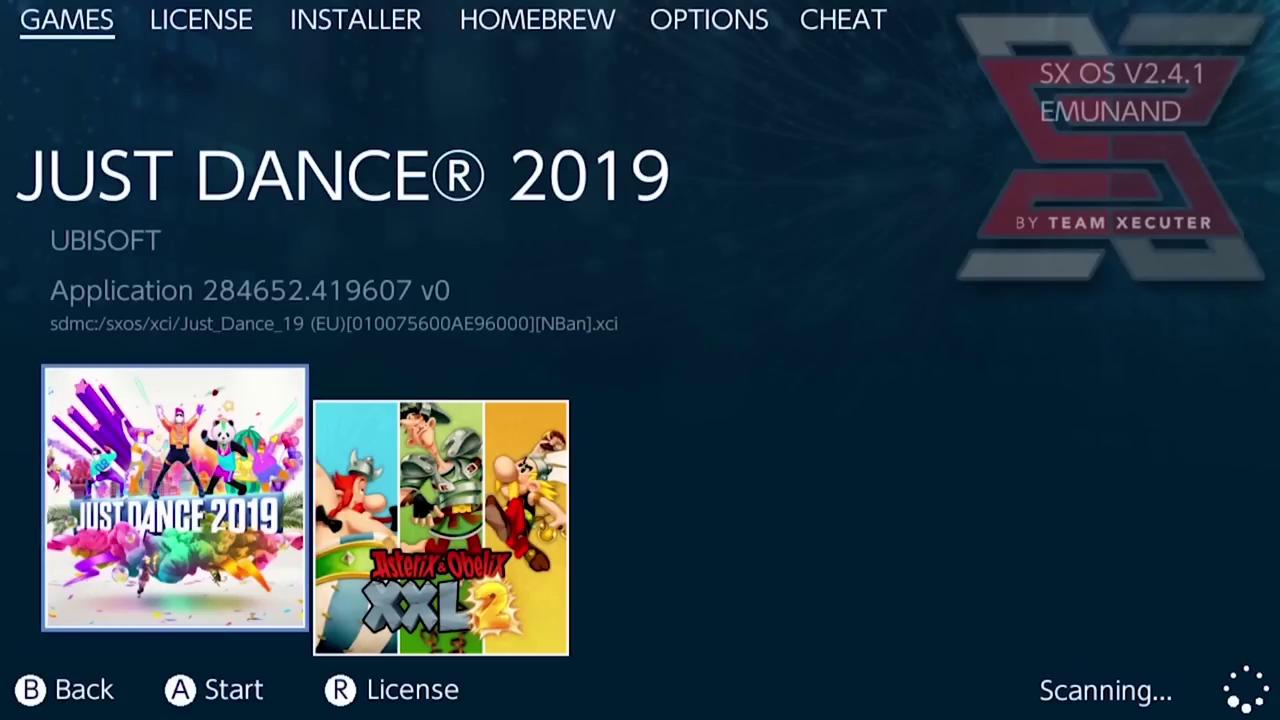
key(r)
key(r)
key(Right)
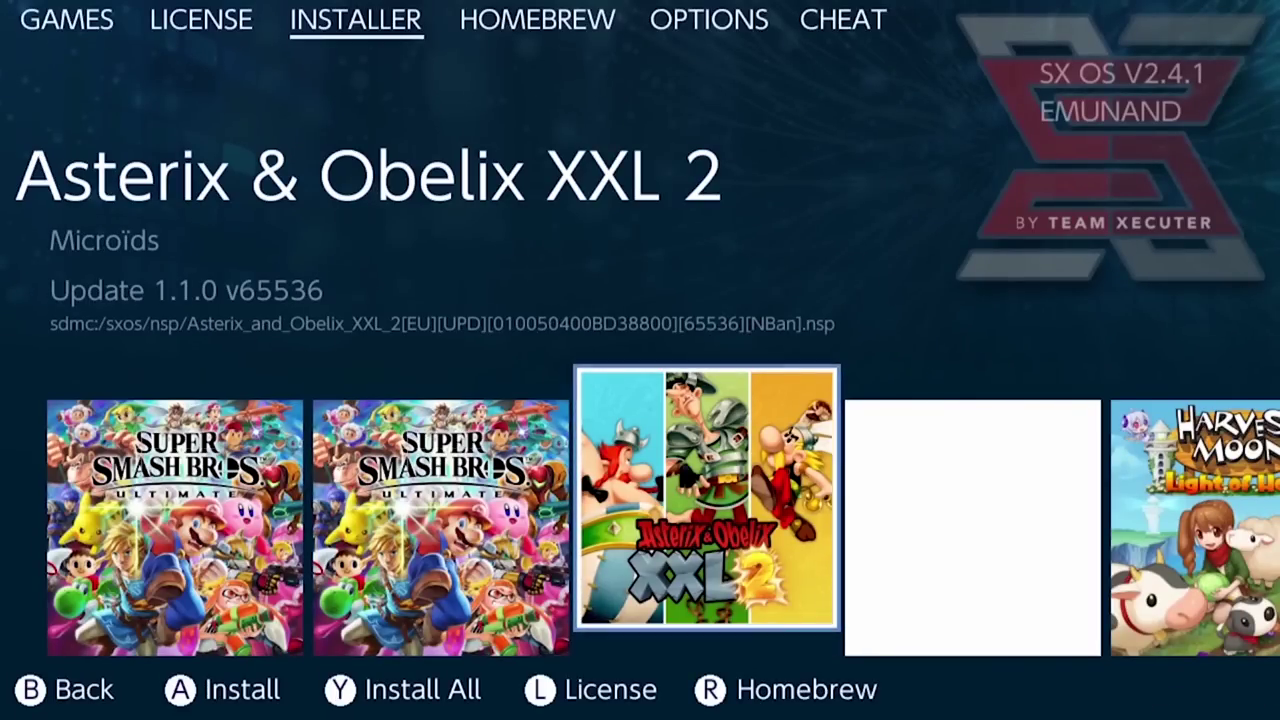
- Switch the installation target between microSD storage and System storage, and start installing the Asterix & Obelix XXL 2 update
key(Return)
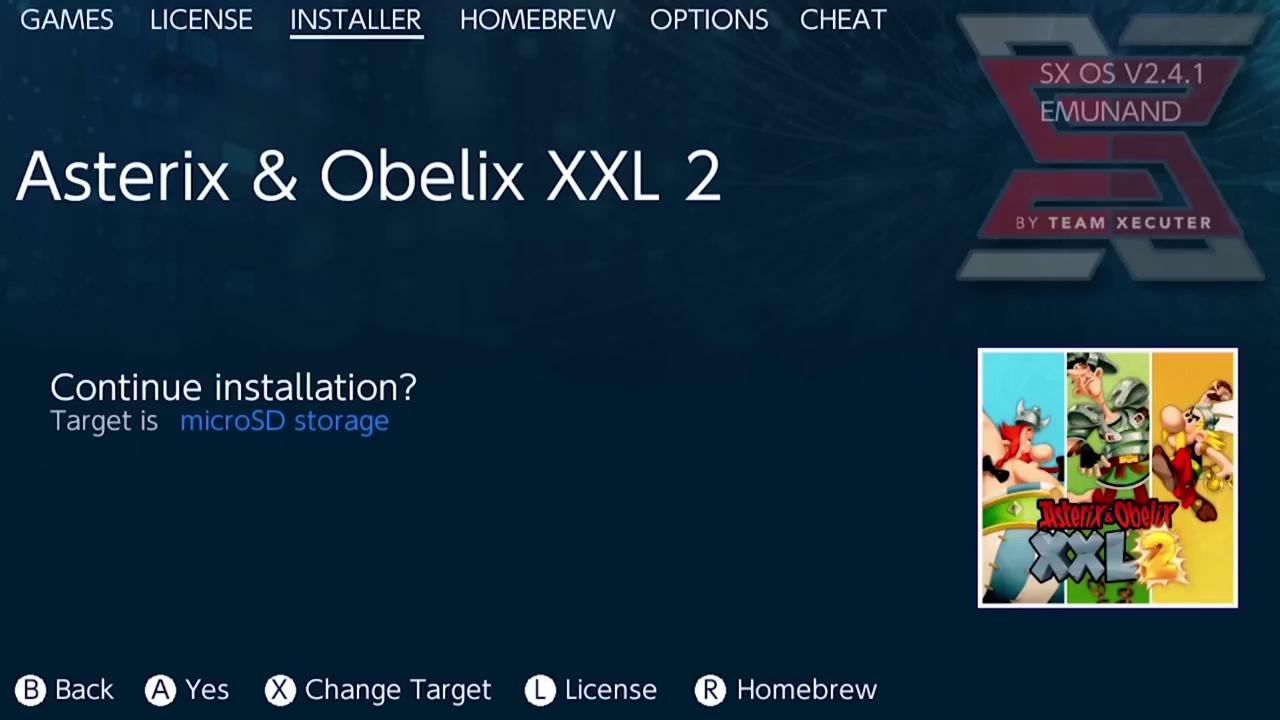
key(x)
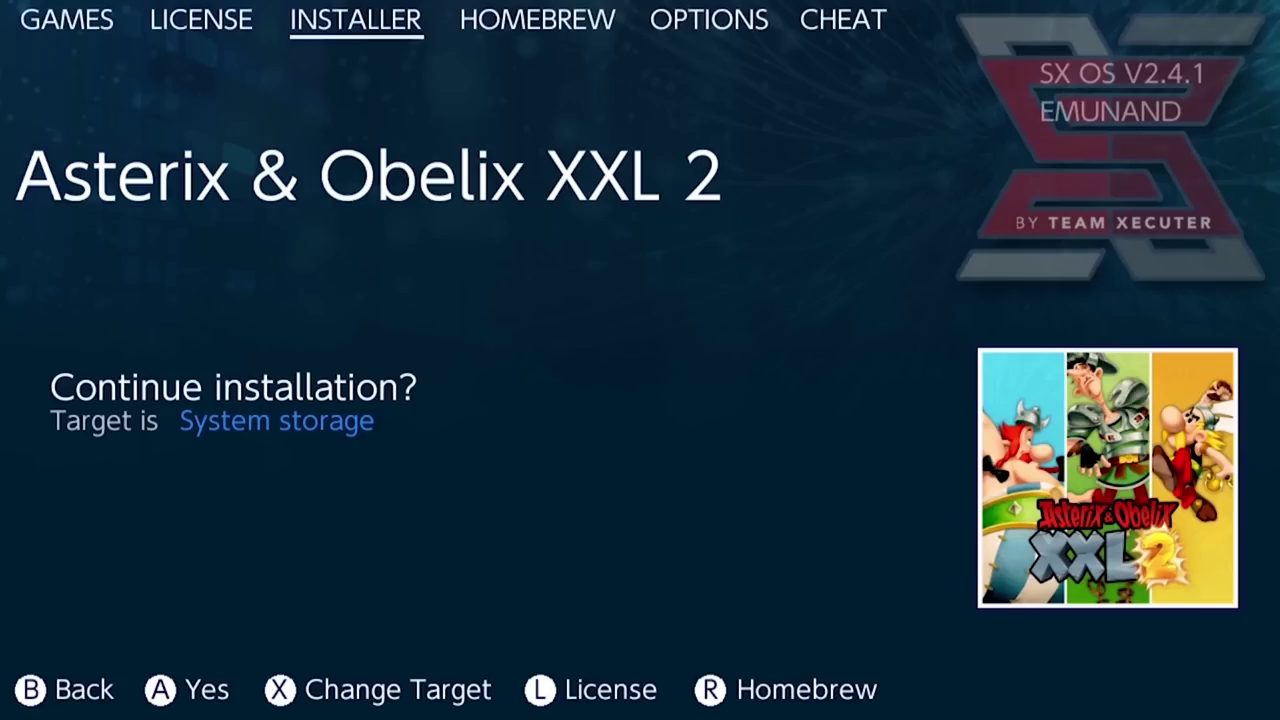
key(x)
key(x)
key(a)
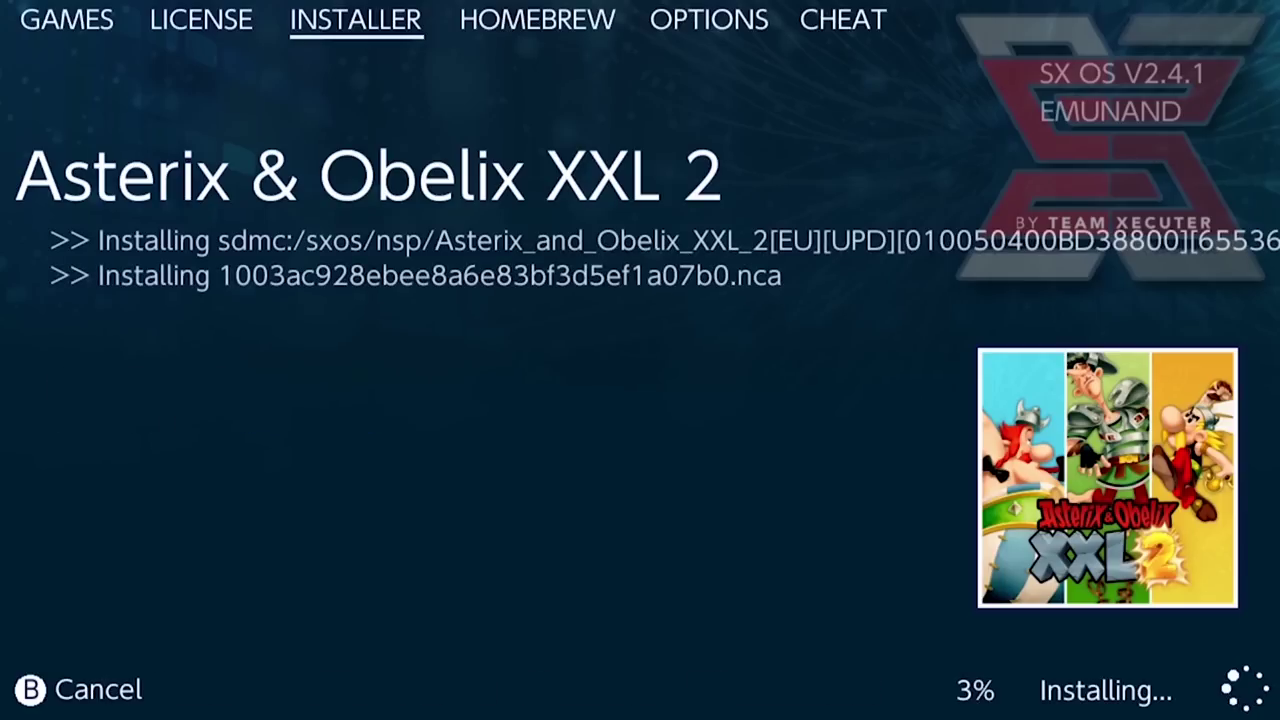